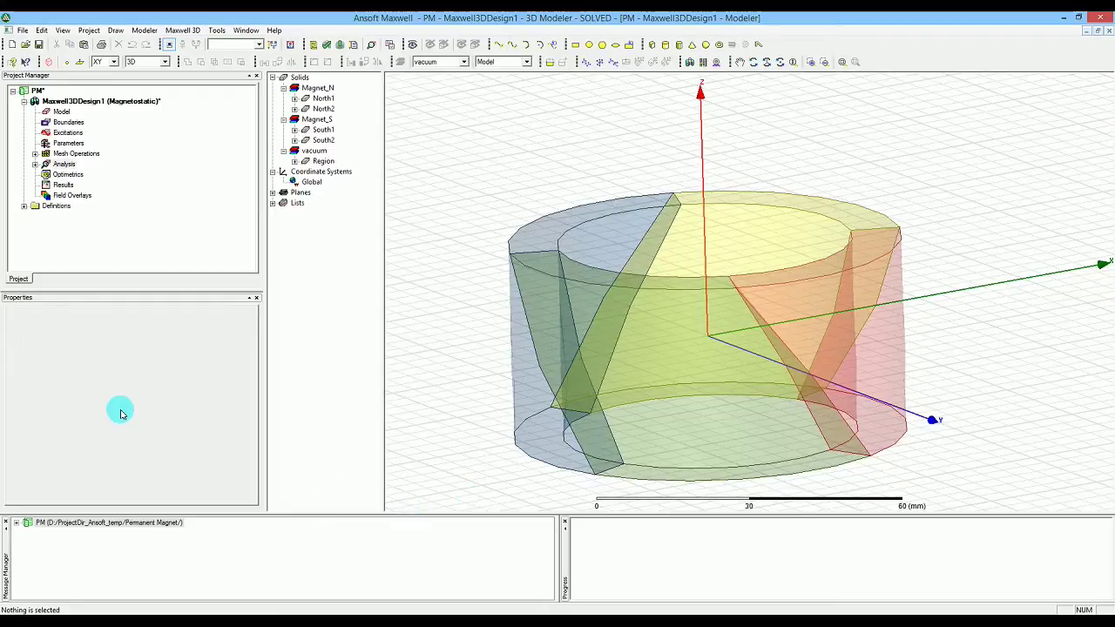
Open the Setup1 convergence results and plot Total Energy (J) against Pass.
click(50, 185)
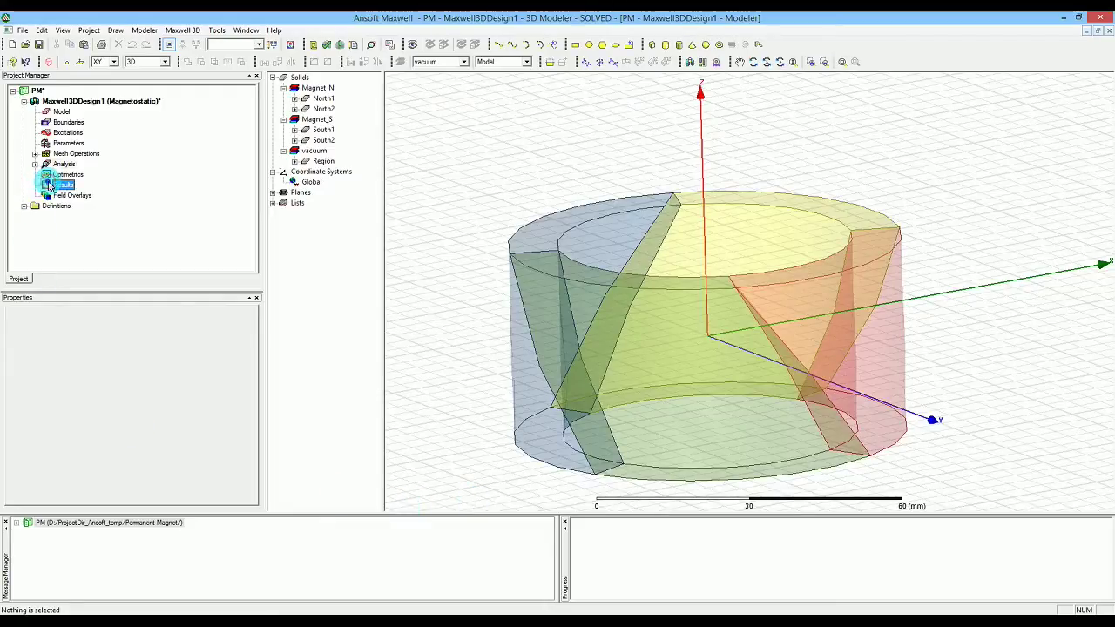
right_click(50, 185)
click(116, 331)
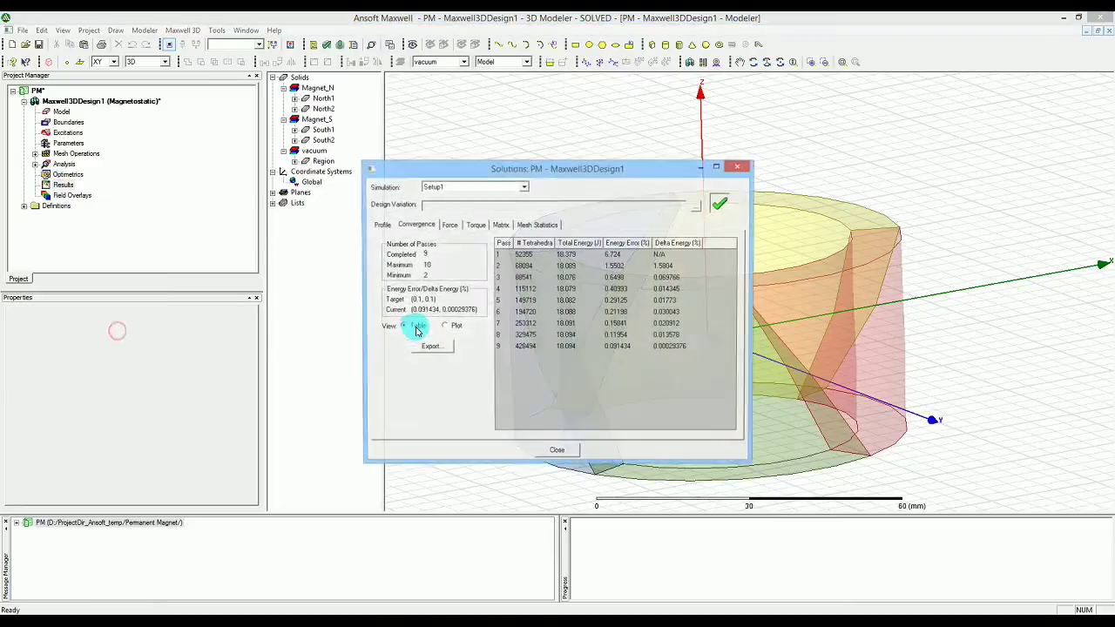
click(443, 327)
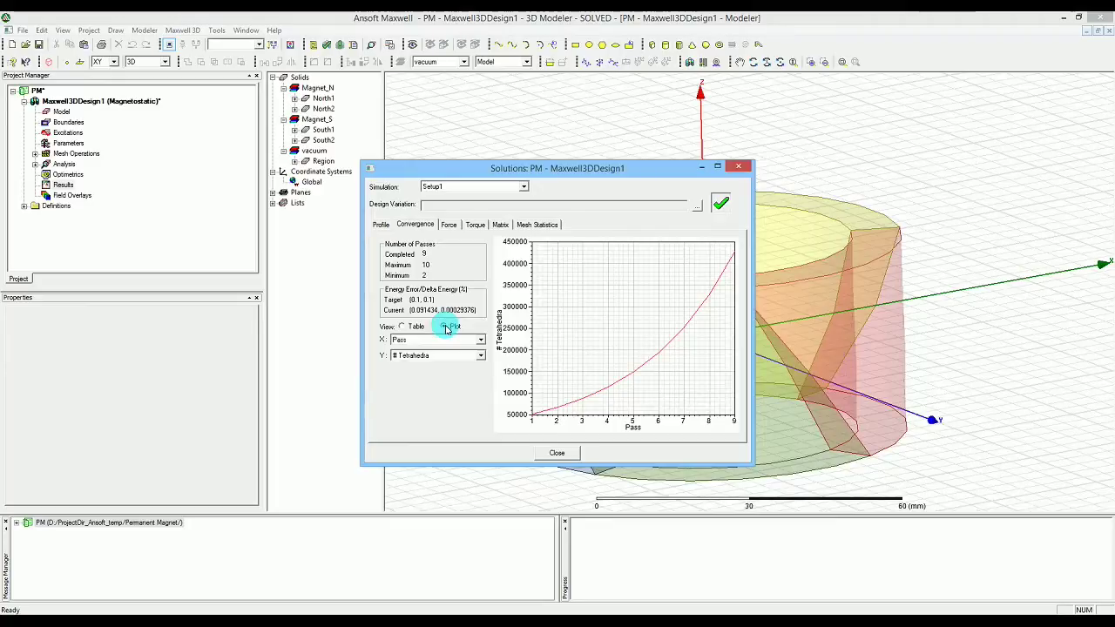
click(461, 362)
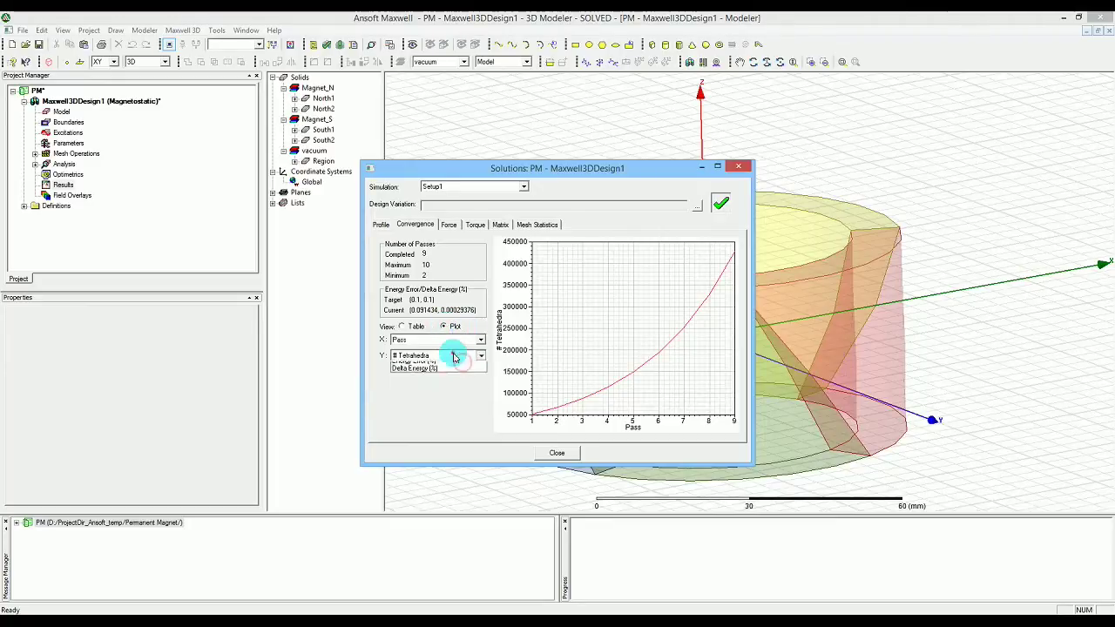
click(457, 383)
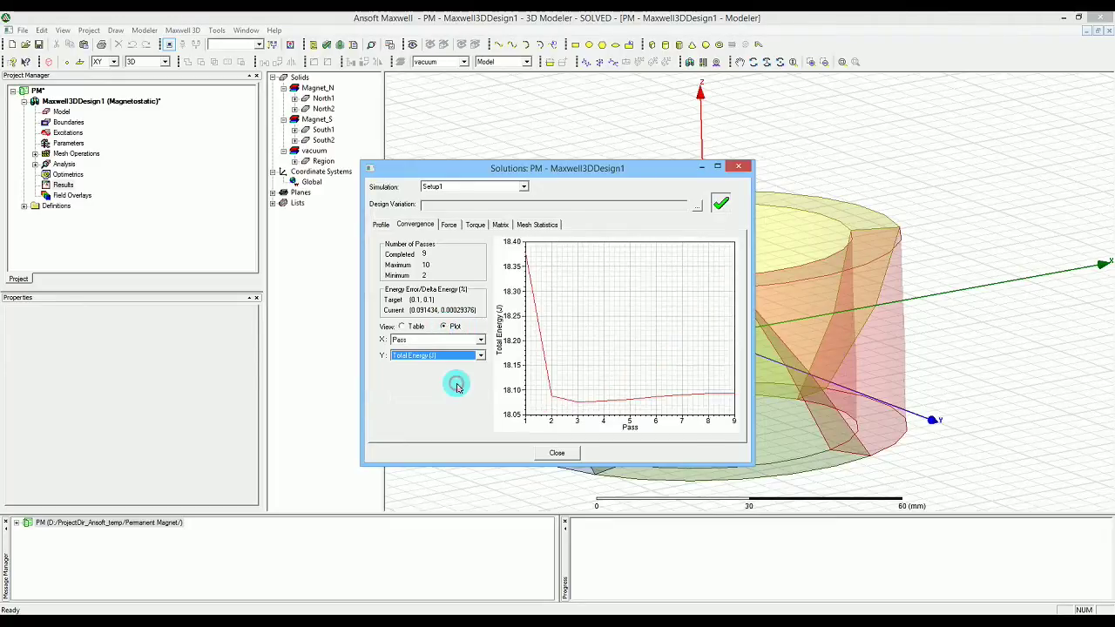
Plot Energy Error (%) against Pass for the convergence check and close the solution data.
click(450, 361)
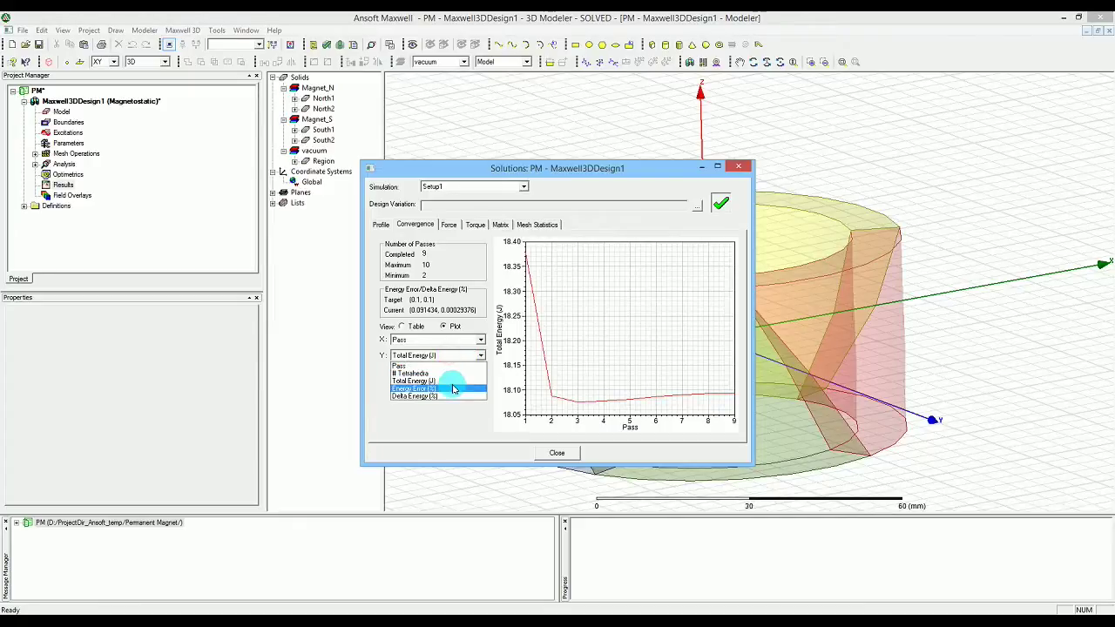
click(453, 389)
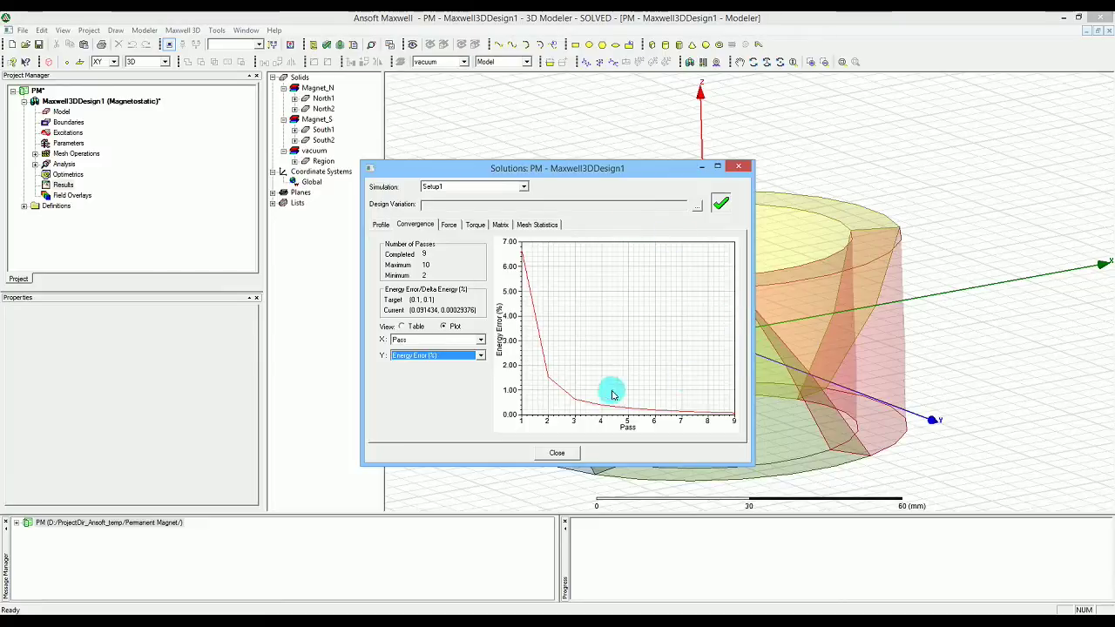
click(551, 454)
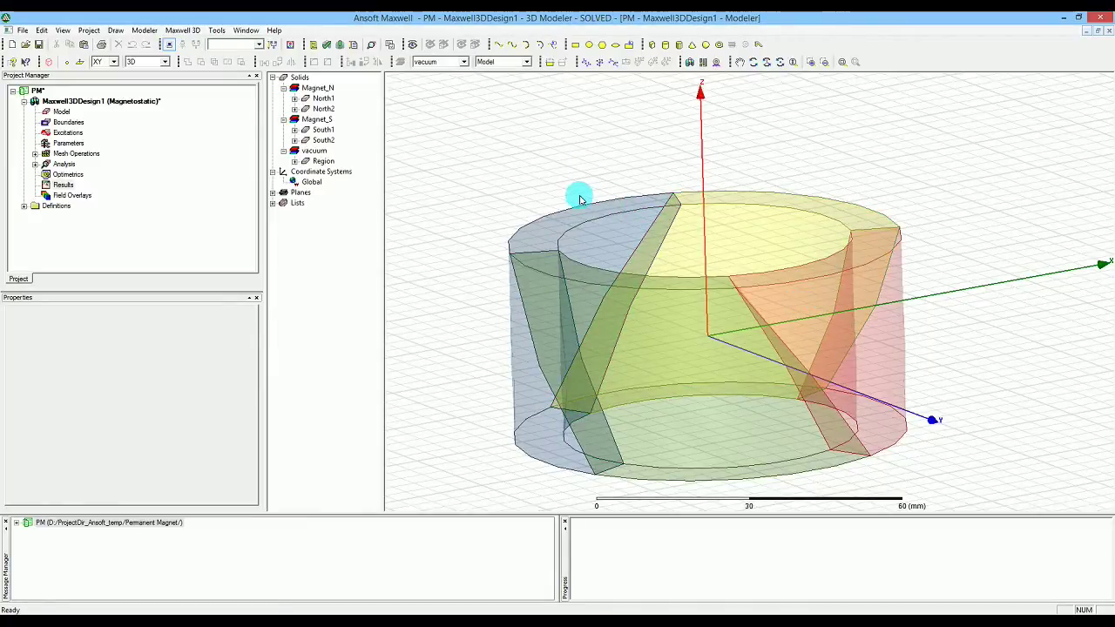
Select the North1, North2, South1 and South2 magnets and start a B_Vector field plot for them.
click(315, 99)
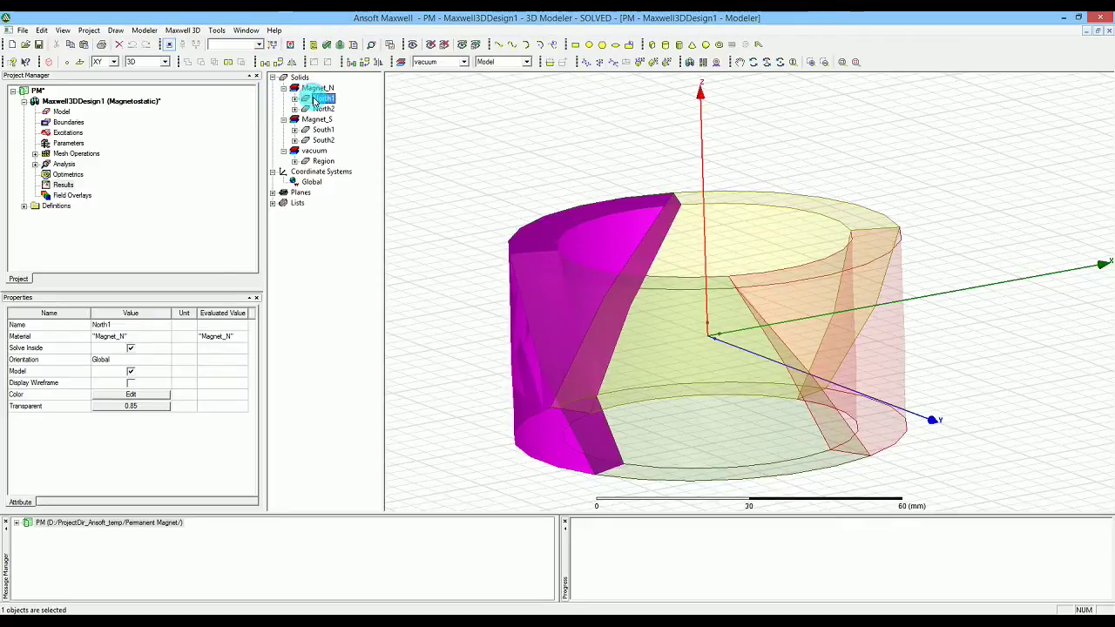
ctrl+click(322, 109)
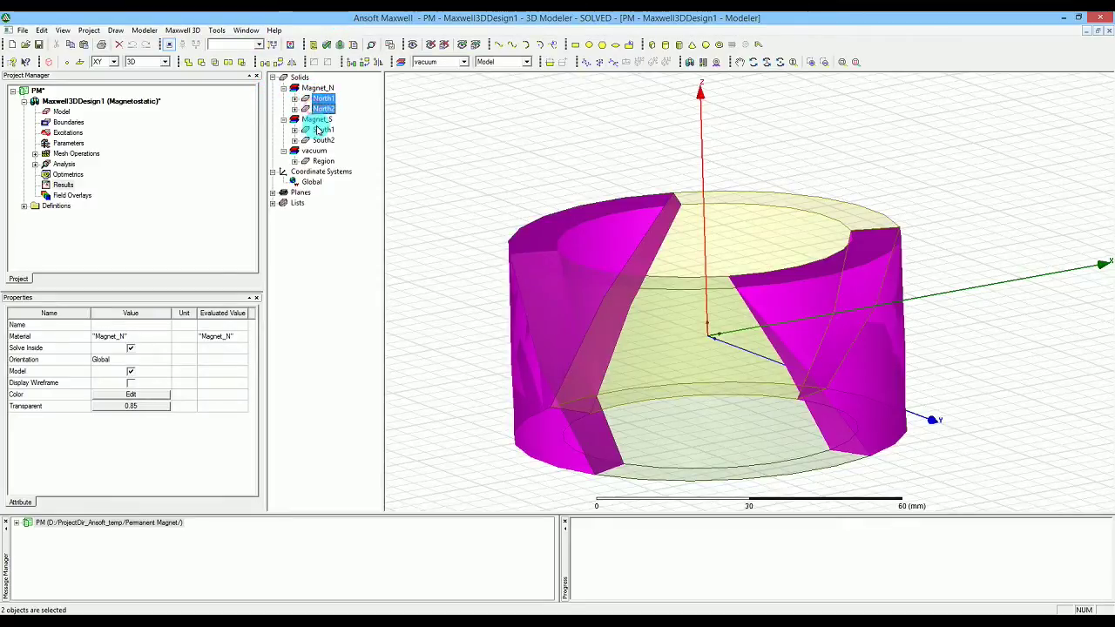
ctrl+click(322, 130)
ctrl+click(321, 140)
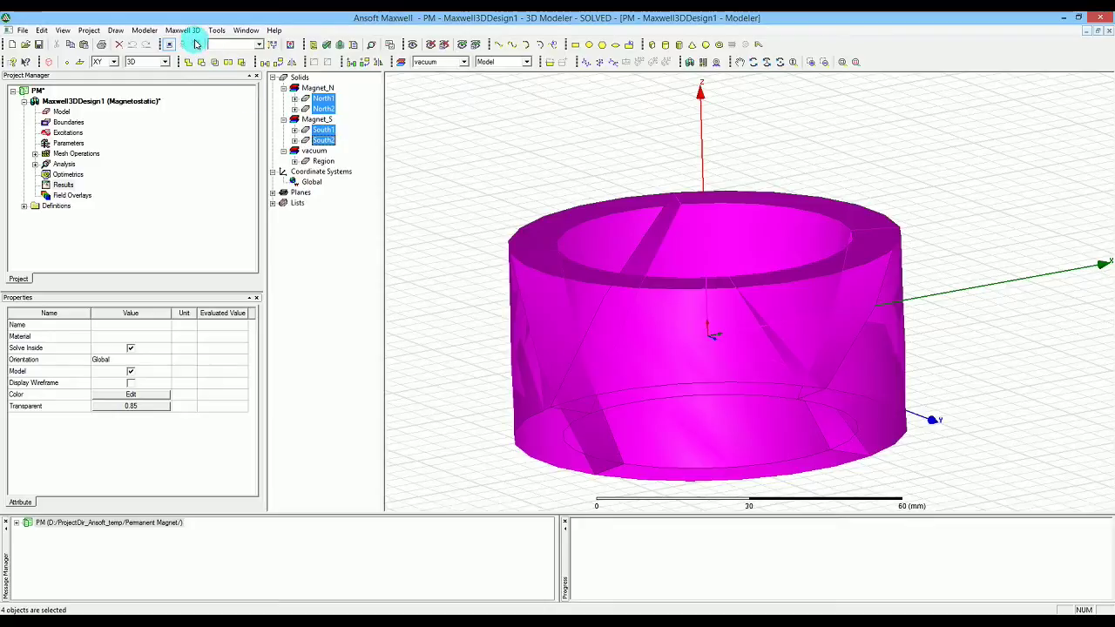
right_click(320, 133)
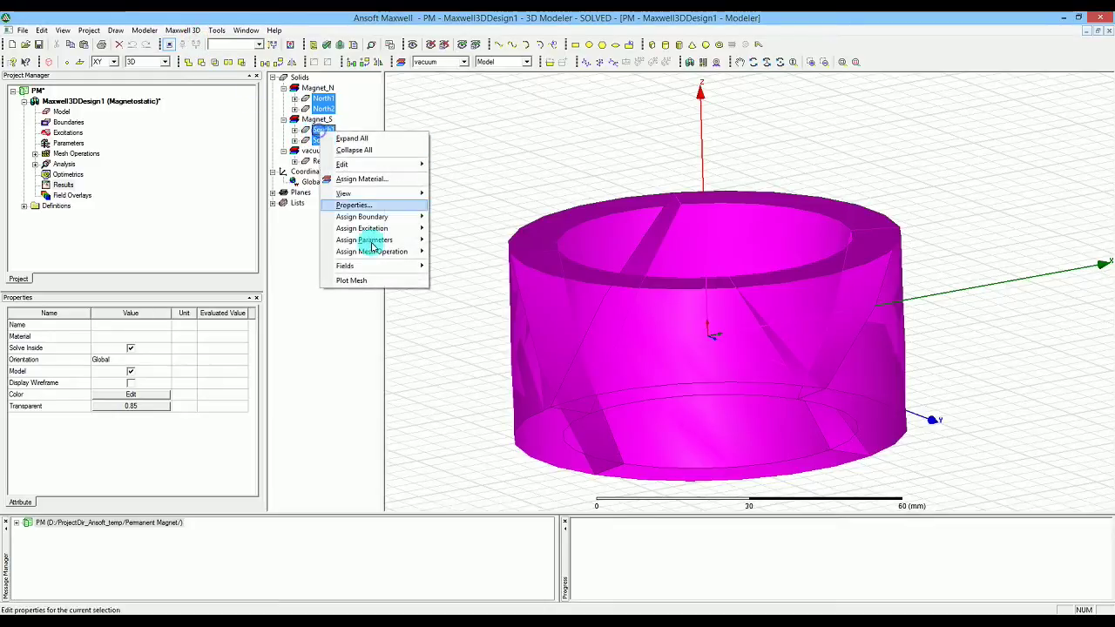
click(383, 266)
mouse_move(461, 278)
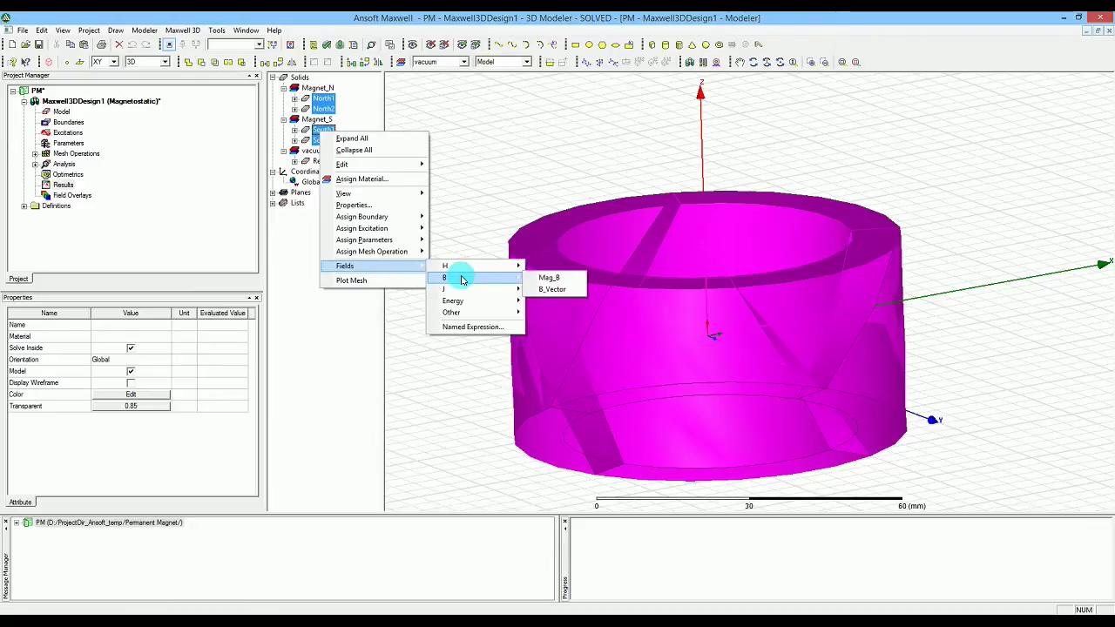
click(548, 290)
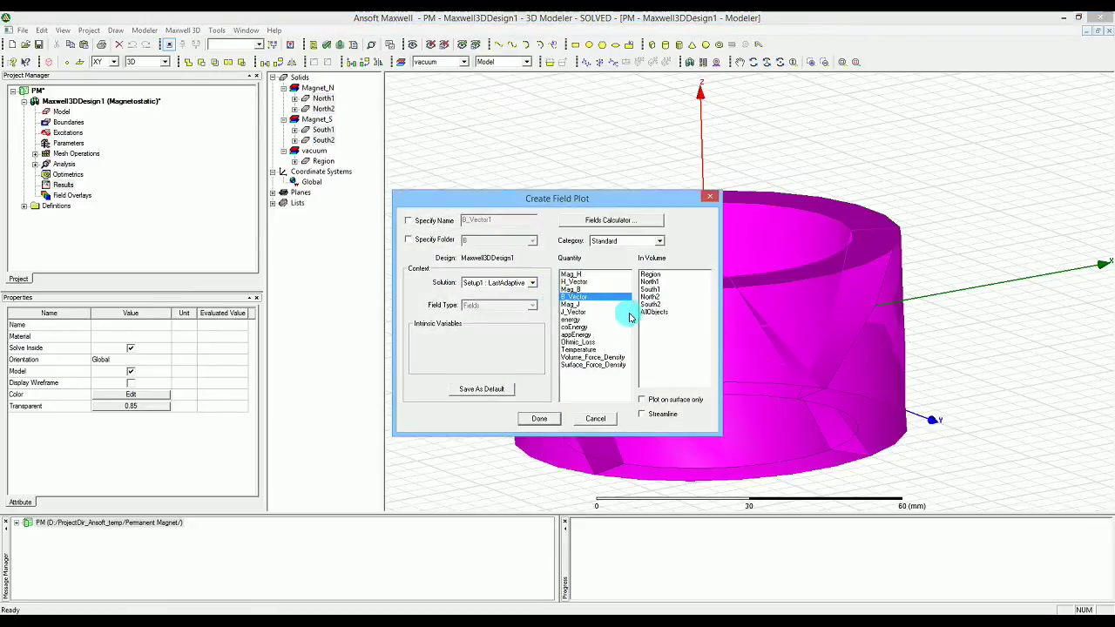
Create the B_Vector plot on surfaces only, using the volumes North1, South1, North2 and South2.
click(649, 305)
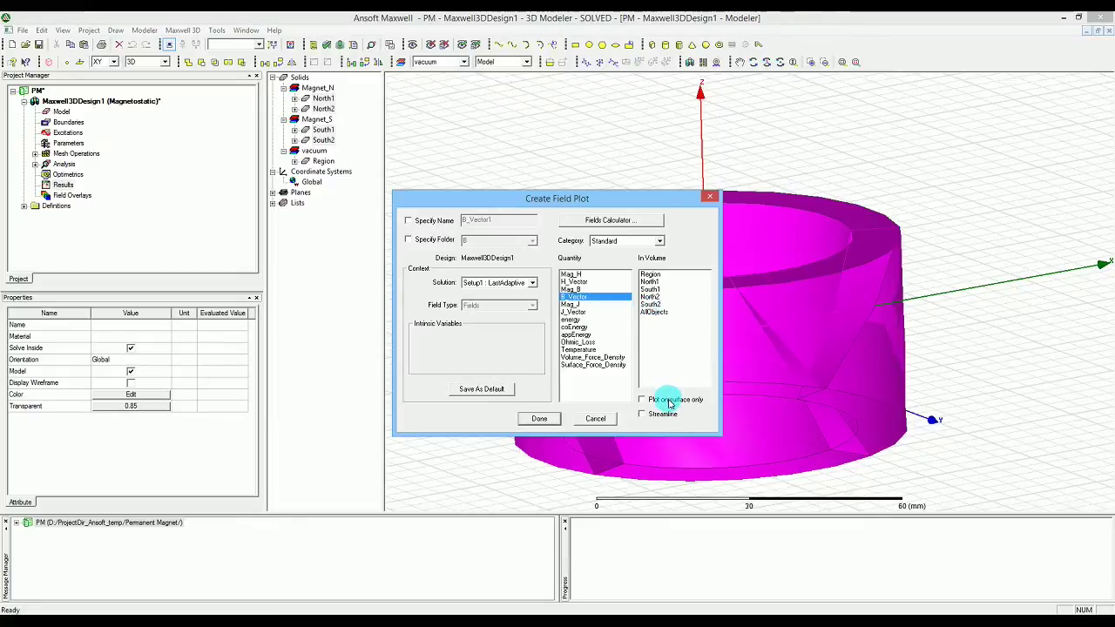
click(647, 312)
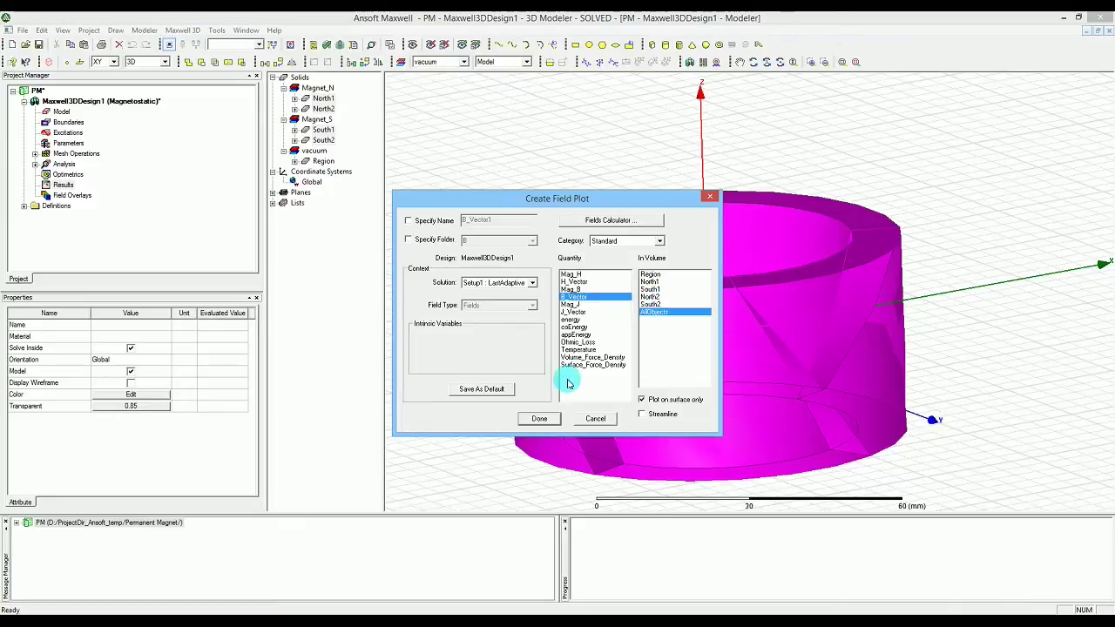
click(536, 417)
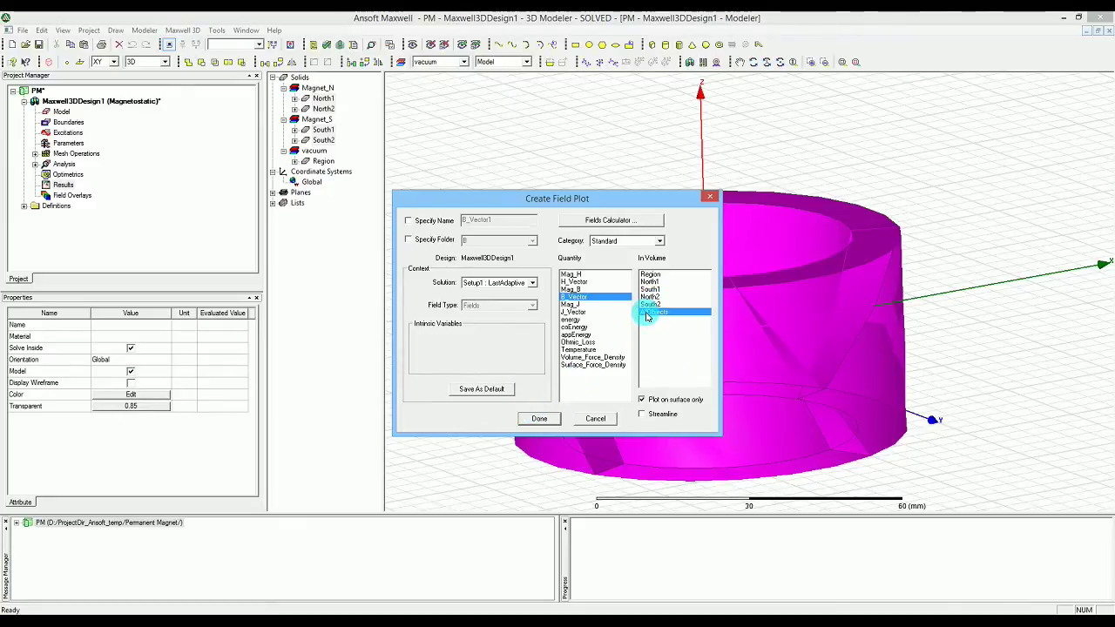
drag(648, 282, 651, 305)
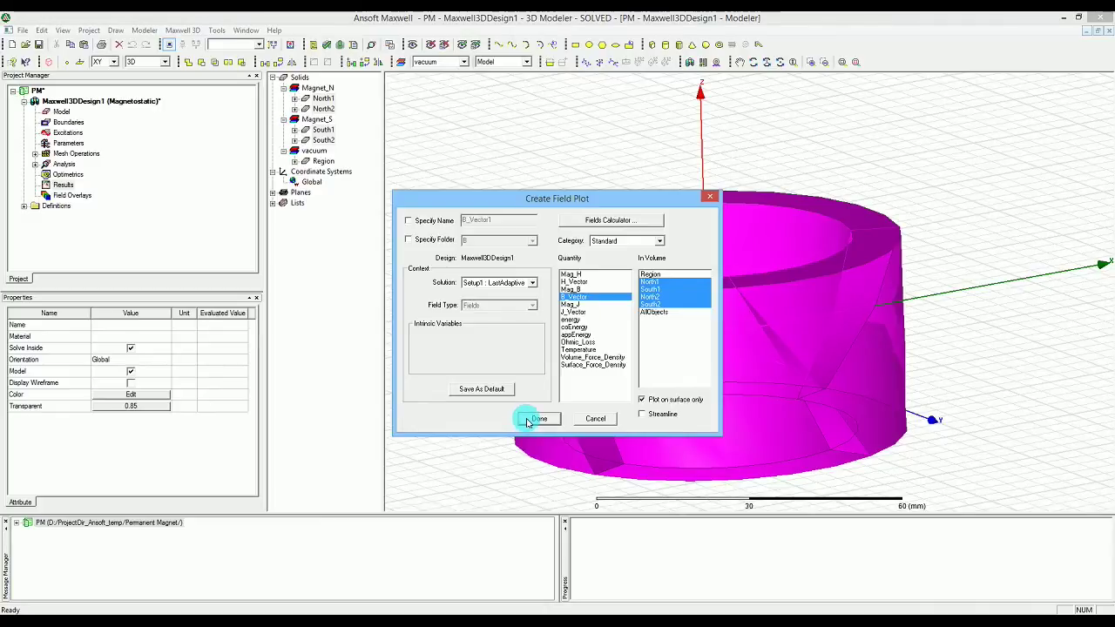
click(539, 420)
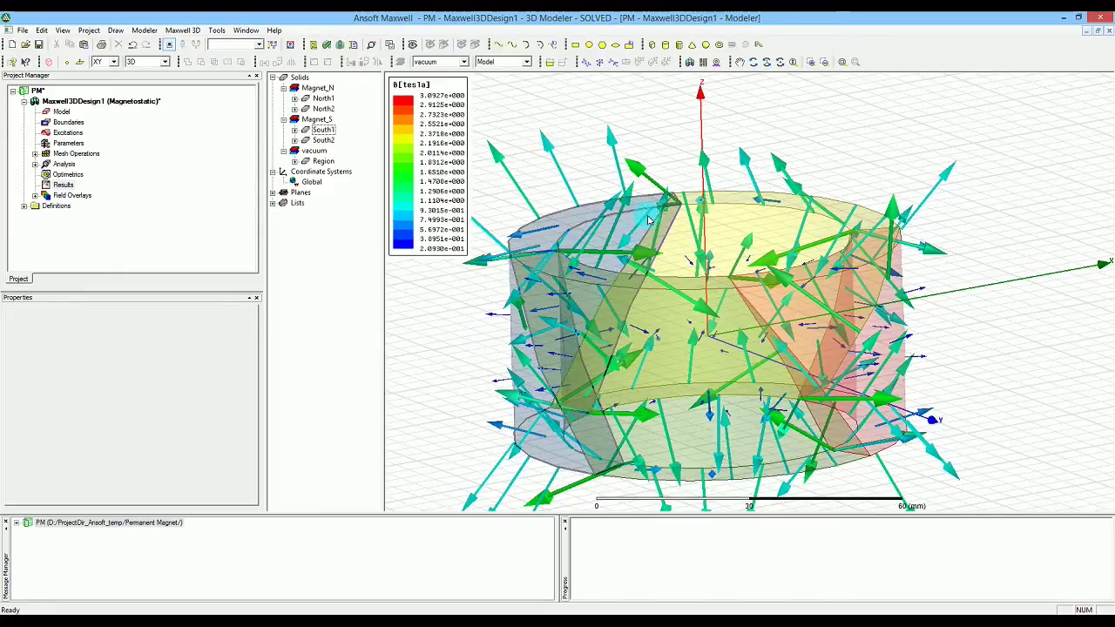
Modify the B field overlay's color scale to use limits from 0 to 1 tesla and apply it.
click(38, 196)
click(57, 206)
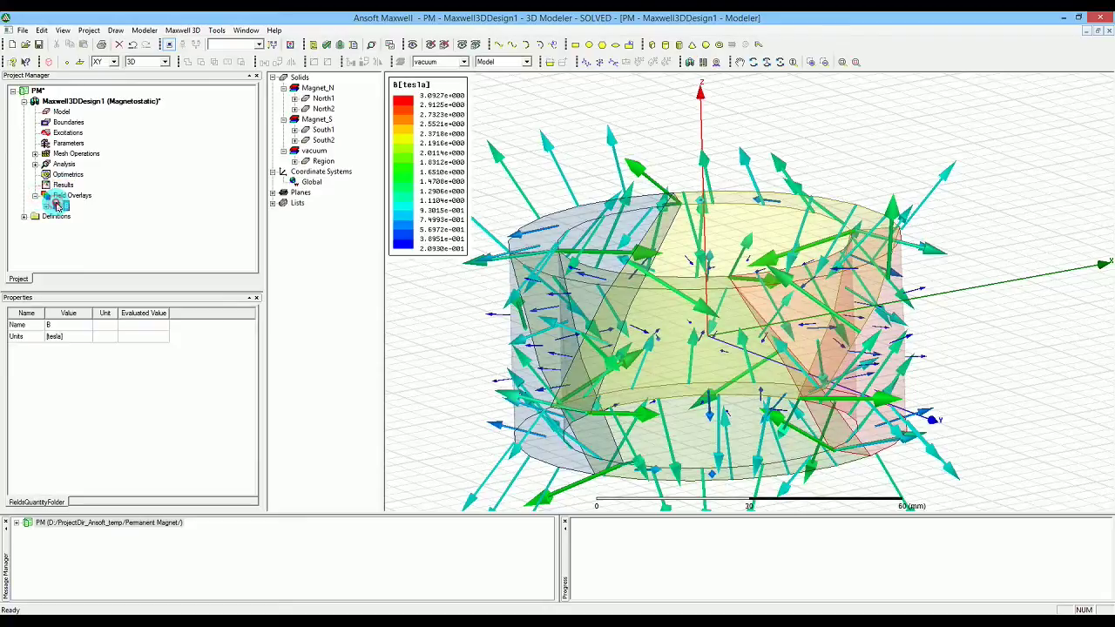
right_click(58, 205)
click(91, 236)
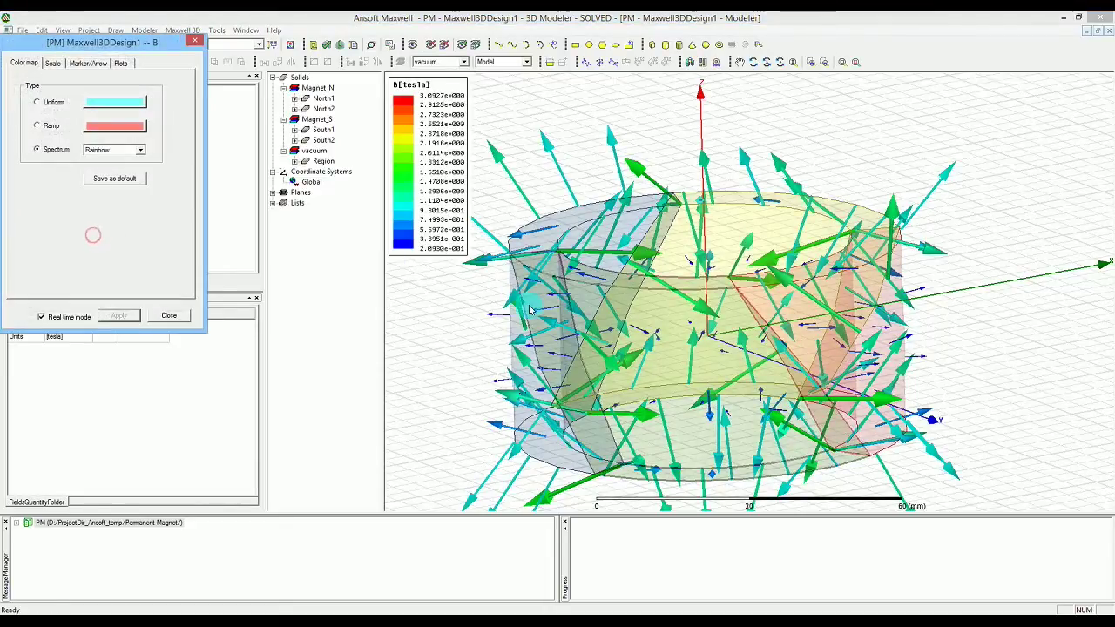
drag(169, 42, 423, 103)
click(307, 123)
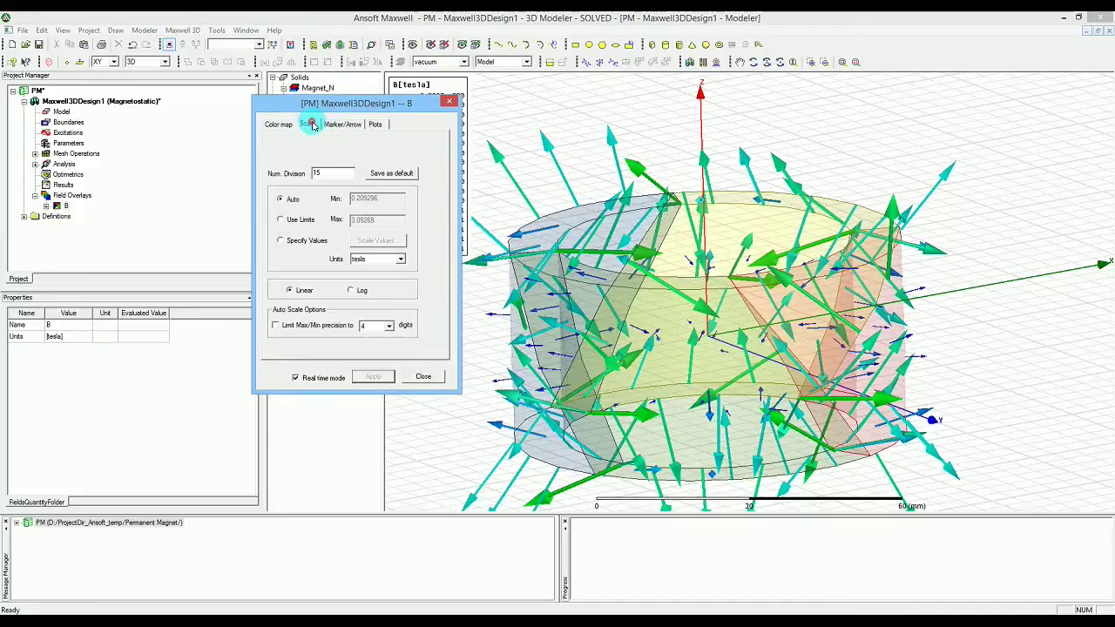
click(305, 221)
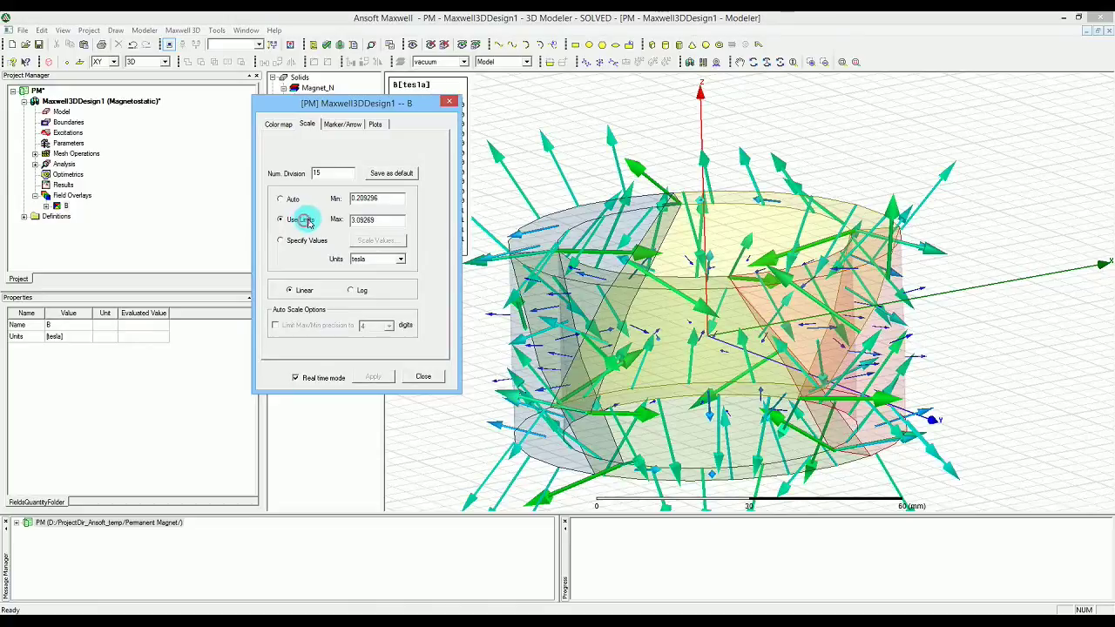
drag(357, 198, 324, 199)
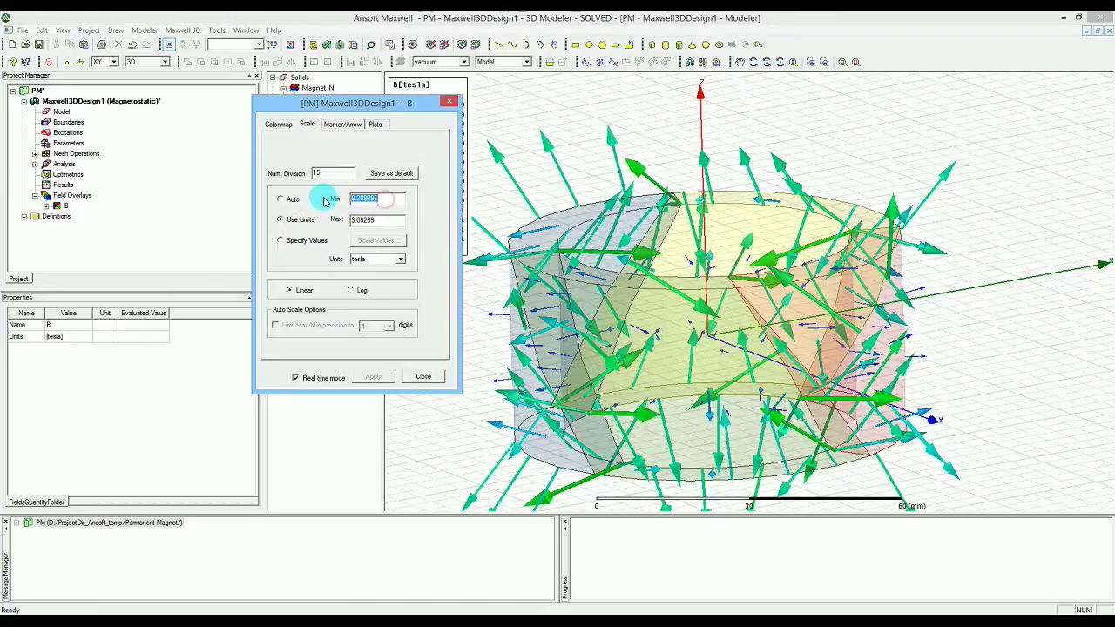
text(0)
key(Tab)
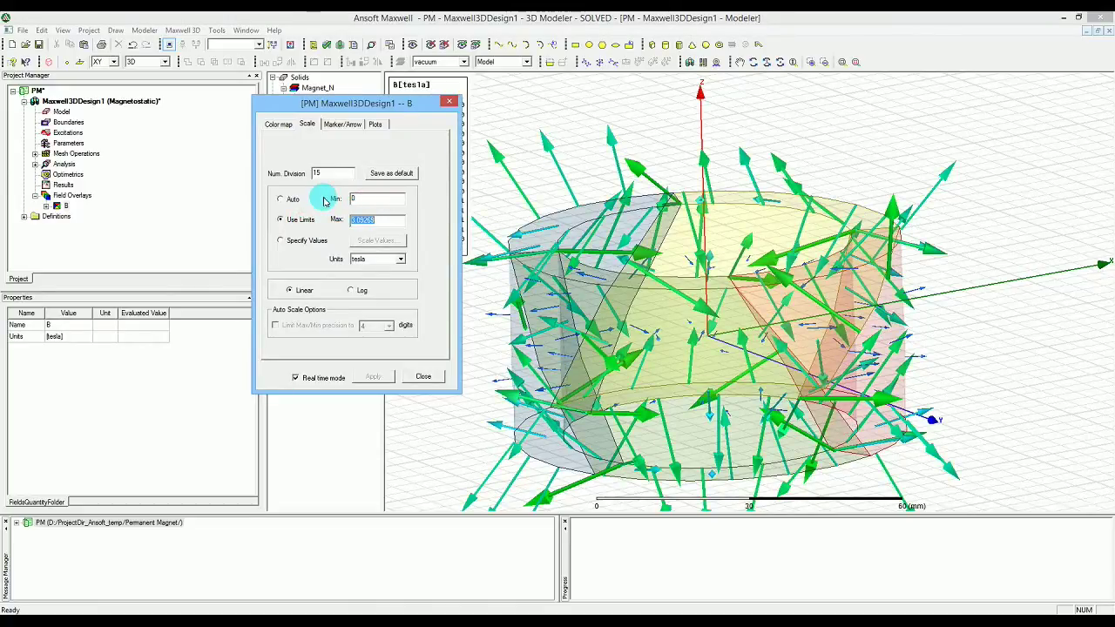
text(1)
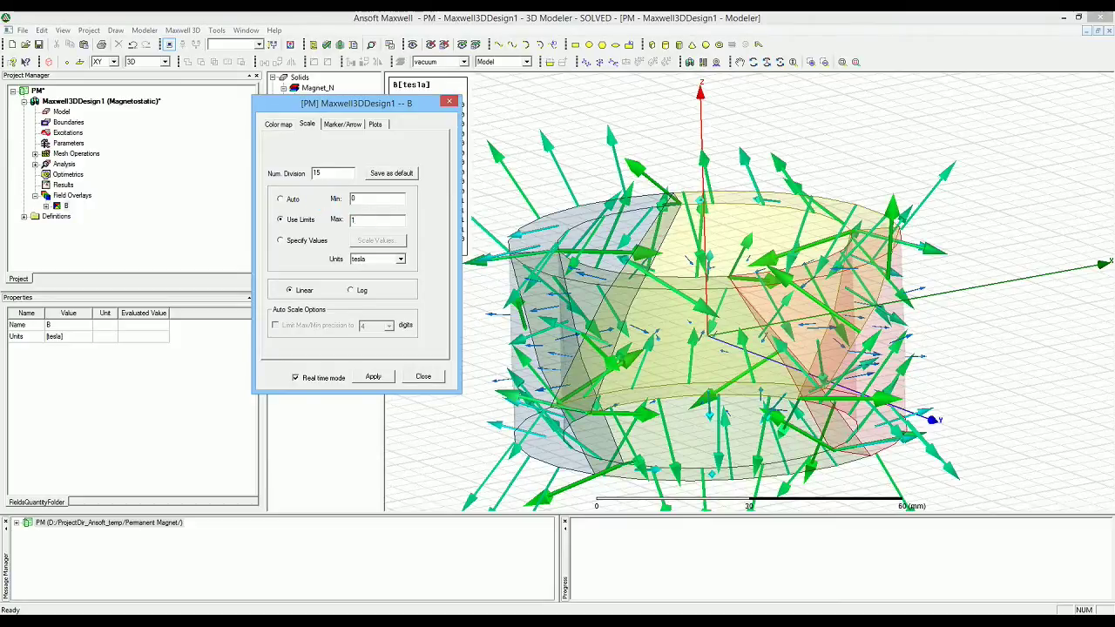
click(375, 377)
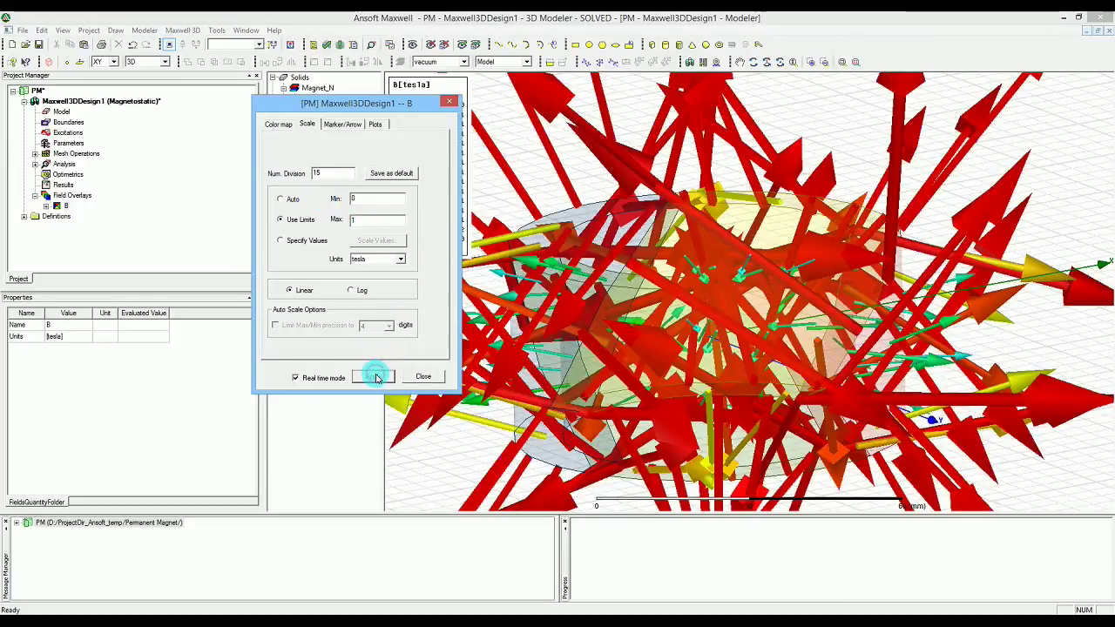
Turn off size mapping for the plot's arrows and reduce the arrow size.
click(340, 127)
click(315, 274)
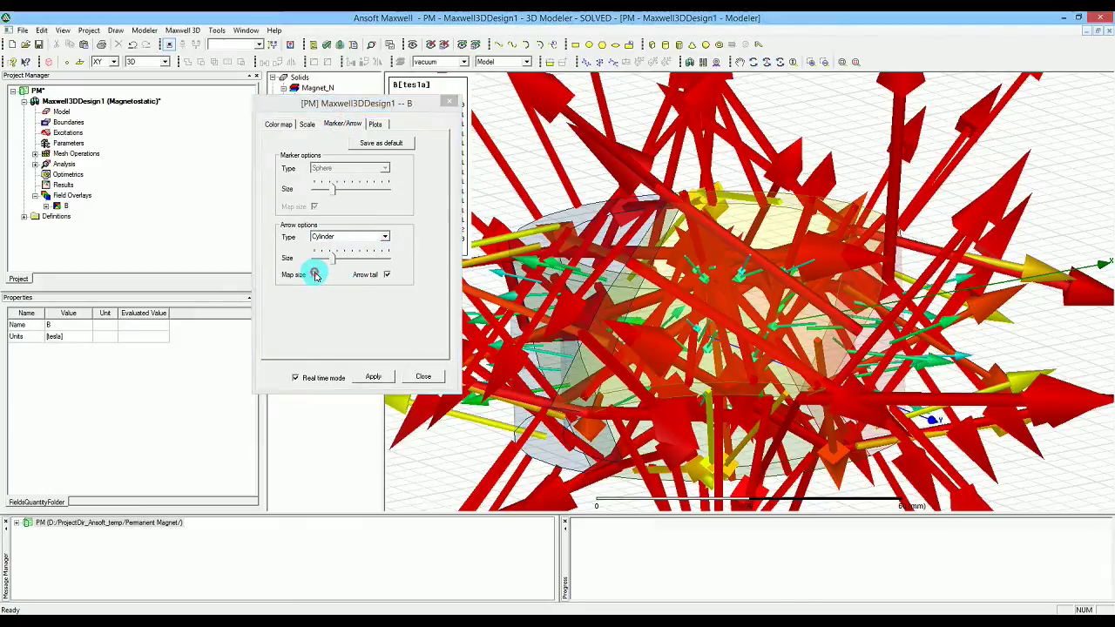
click(320, 258)
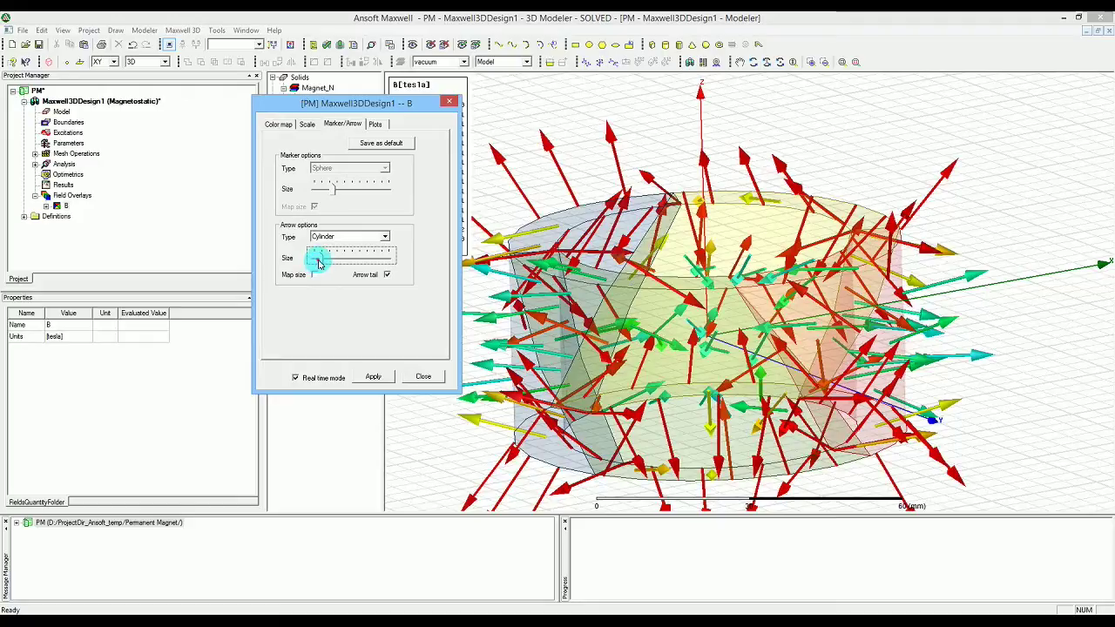
drag(318, 263, 315, 258)
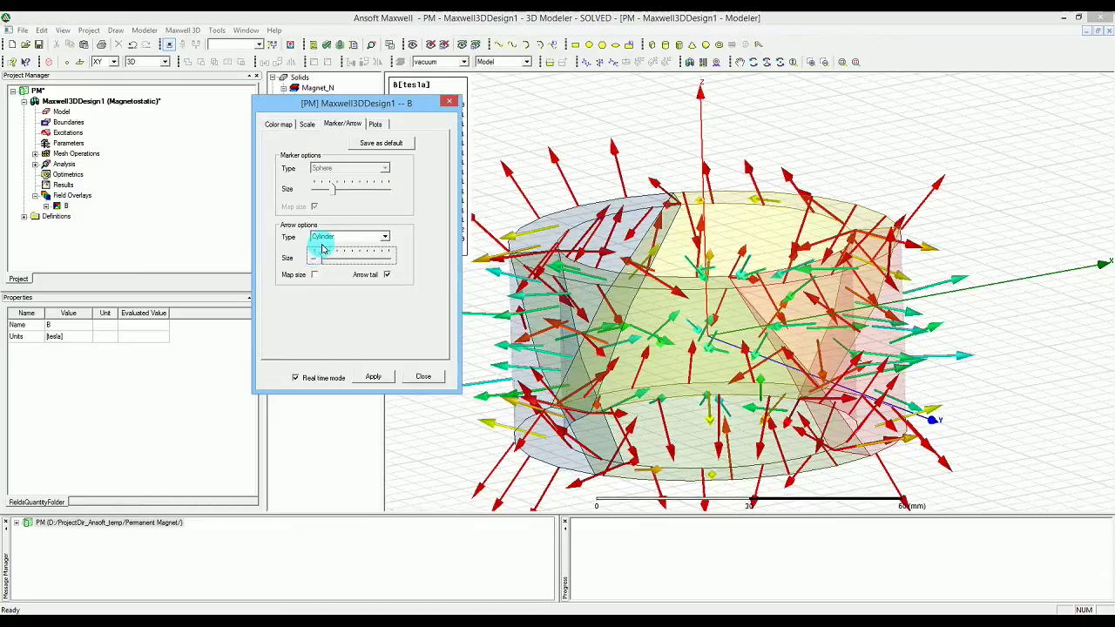
Increase the arrow spacing of the B_Vector1 vector plot on the magnet surfaces.
click(373, 125)
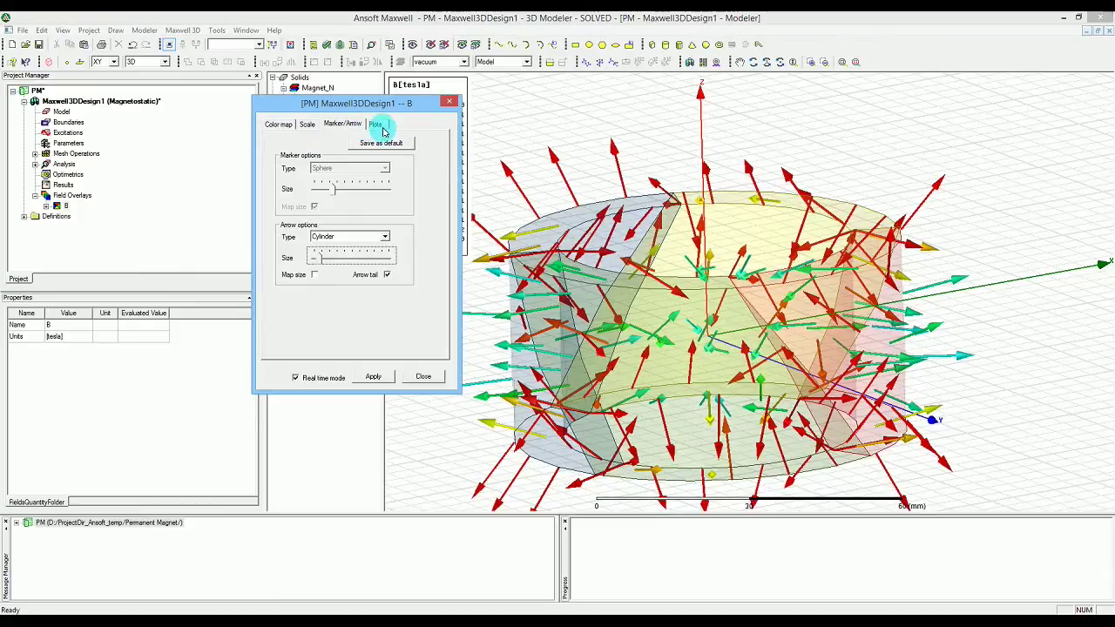
click(381, 128)
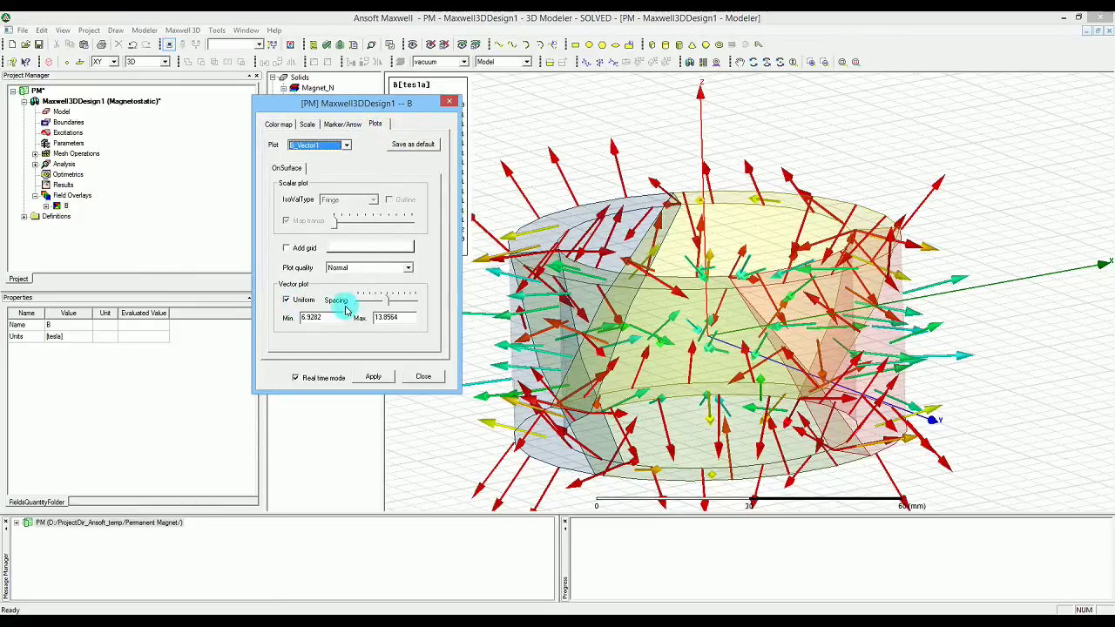
click(383, 302)
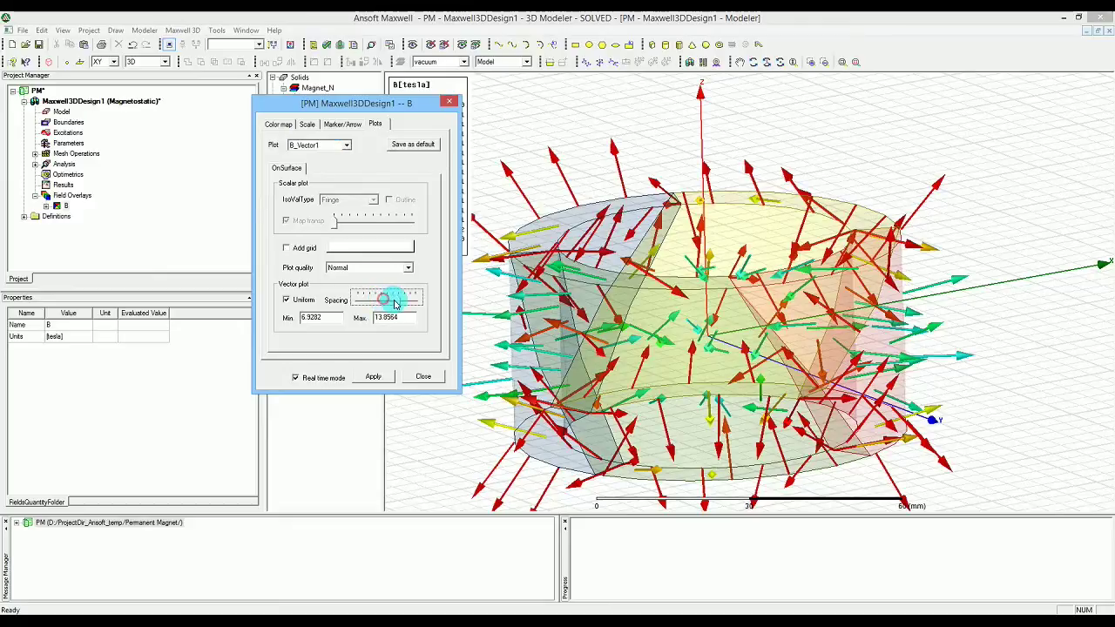
click(397, 303)
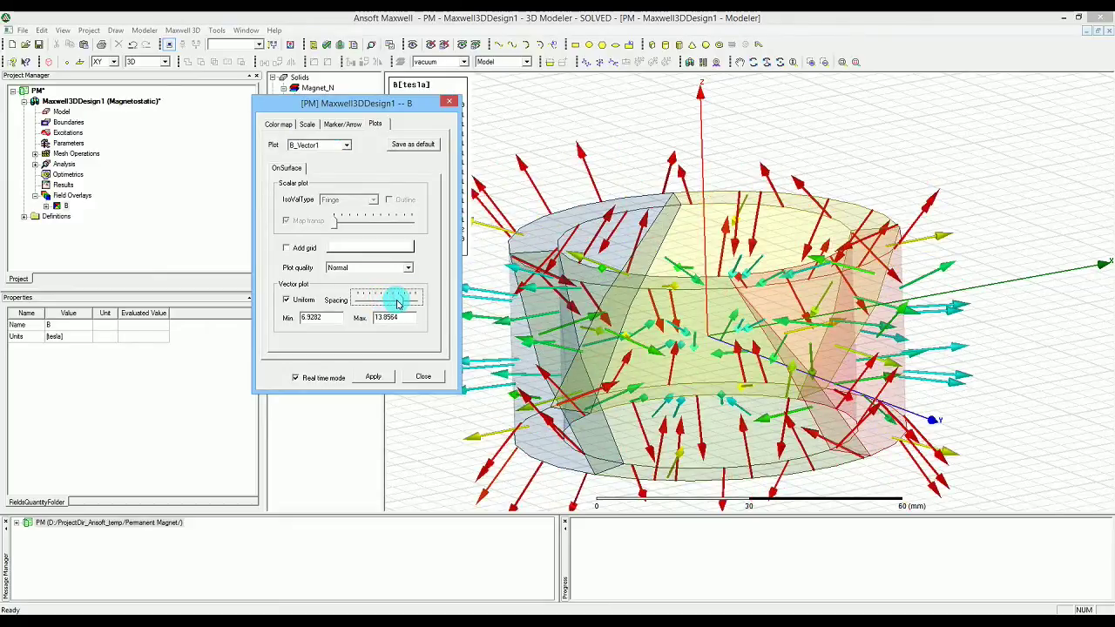
Set the vector plot's spacing limits to a minimum of 2 and a maximum of 5 and apply them.
double_click(324, 317)
text(2)
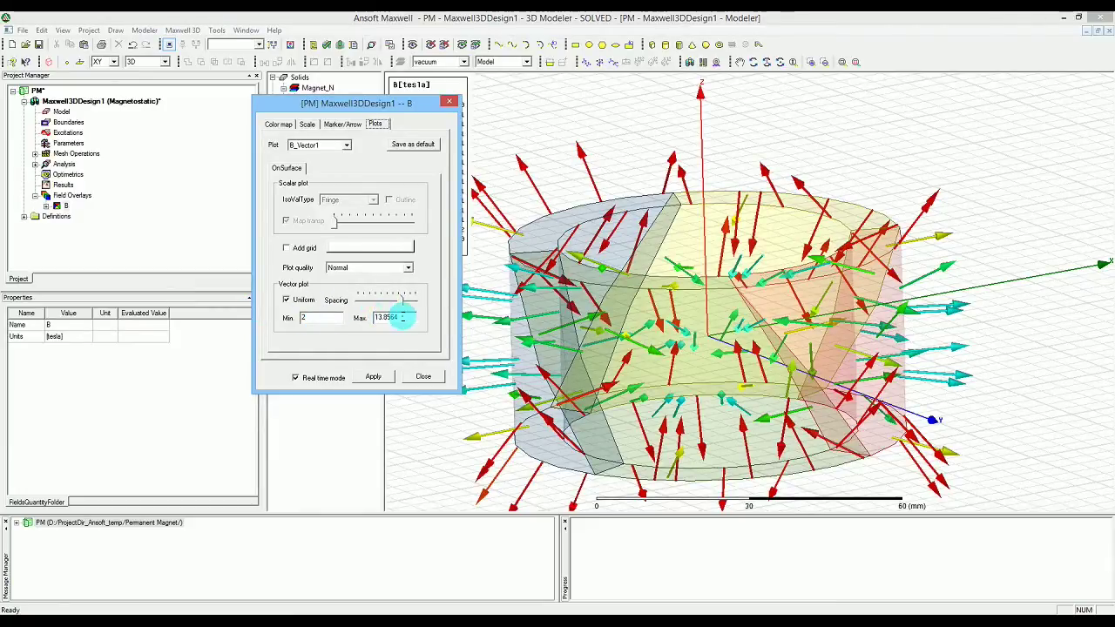
drag(403, 317, 364, 319)
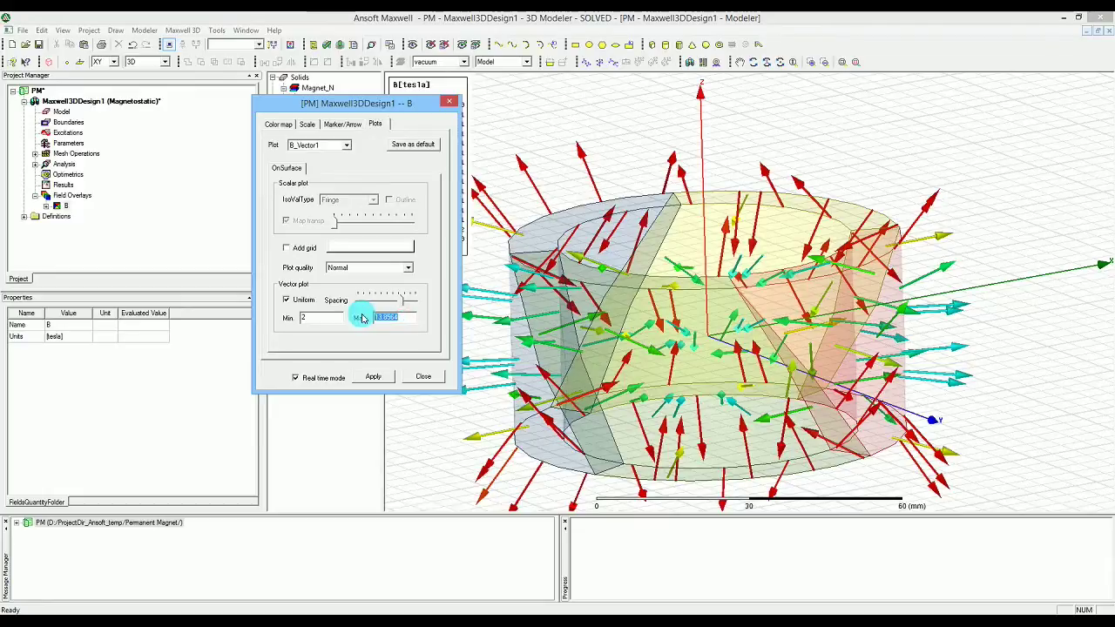
text(5)
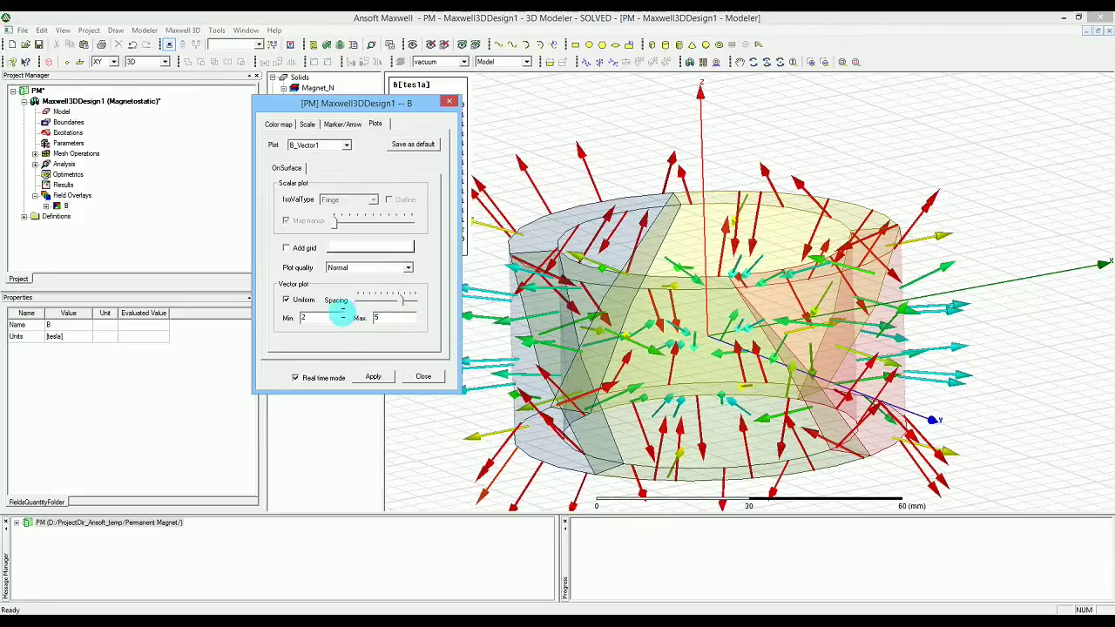
click(333, 318)
click(393, 379)
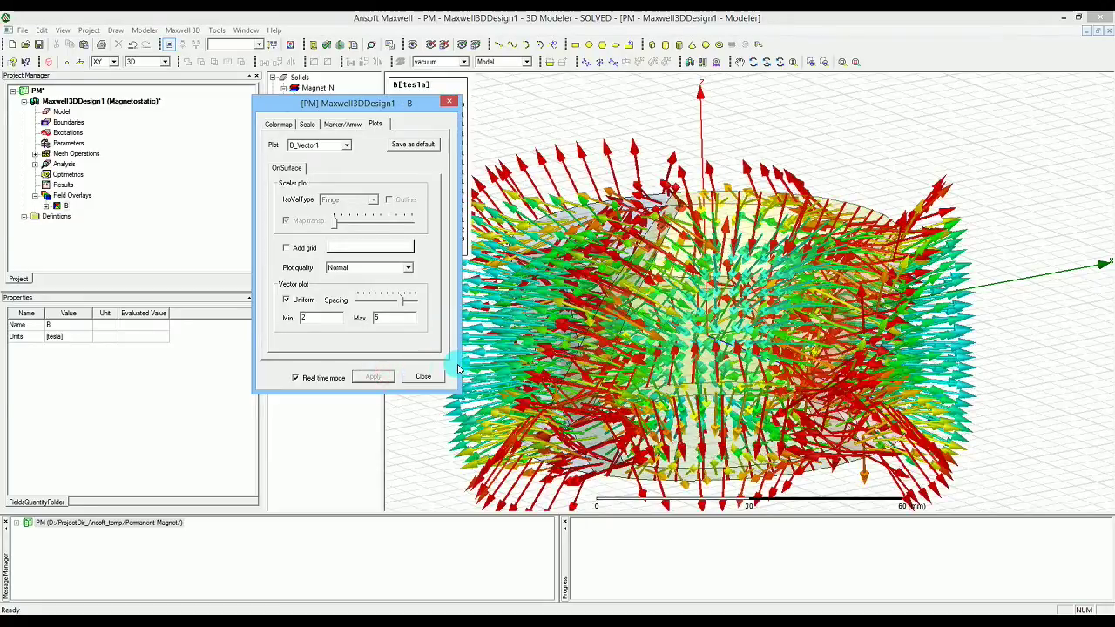
Widen the arrow spacing to near the upper end of its range, apply it and close the plot settings.
drag(401, 300, 417, 304)
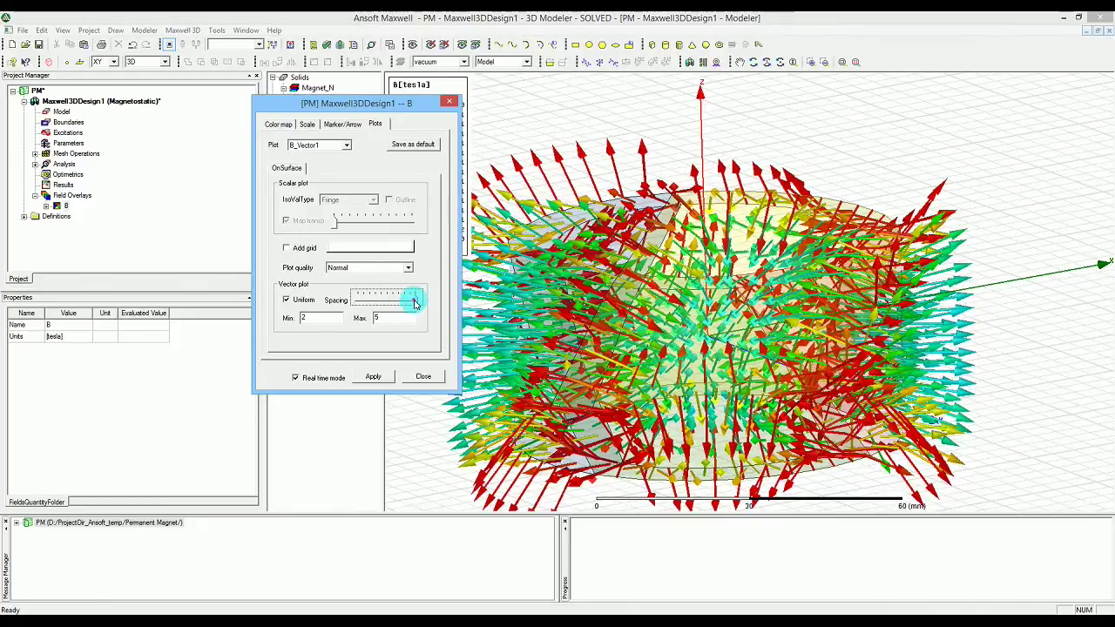
click(382, 376)
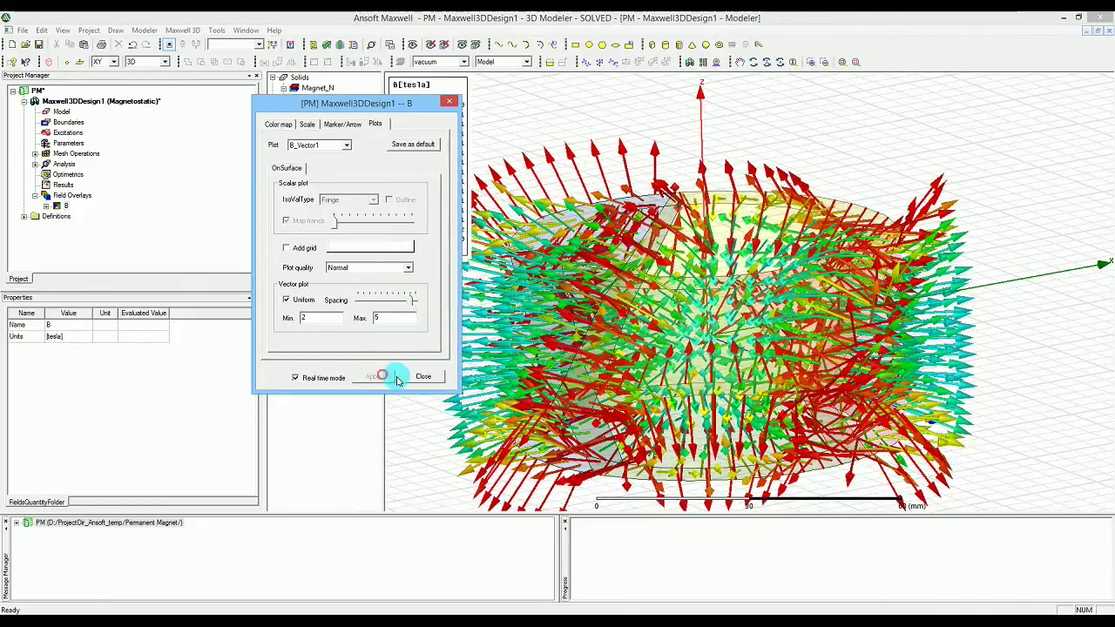
click(420, 377)
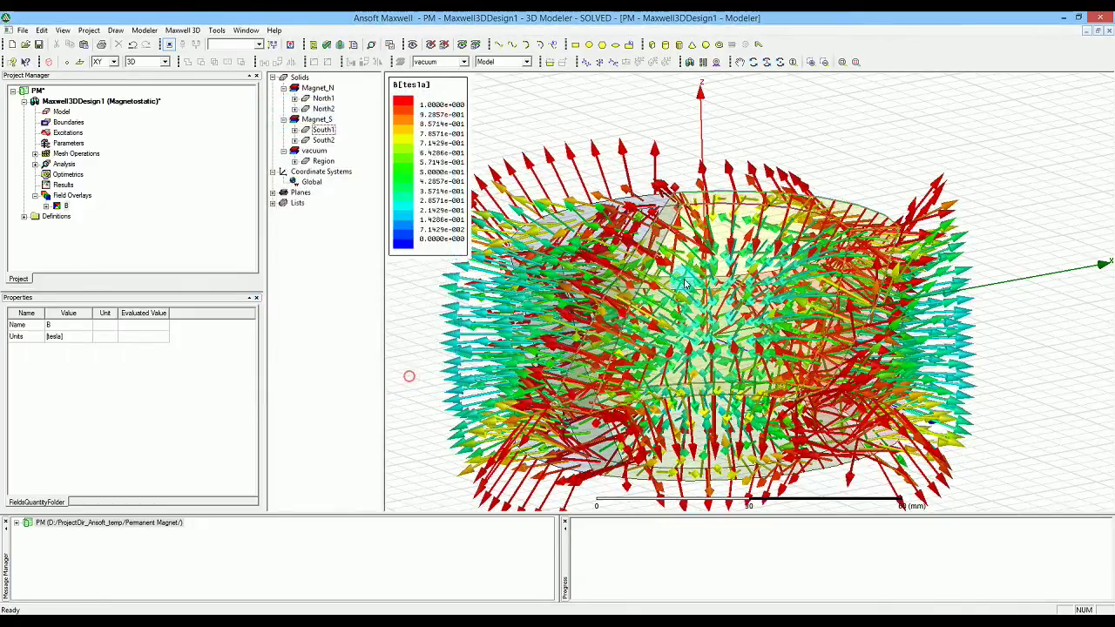
Examine the flux density vectors around the magnet ring from several angles, including along its axis.
click(779, 62)
drag(786, 144, 787, 267)
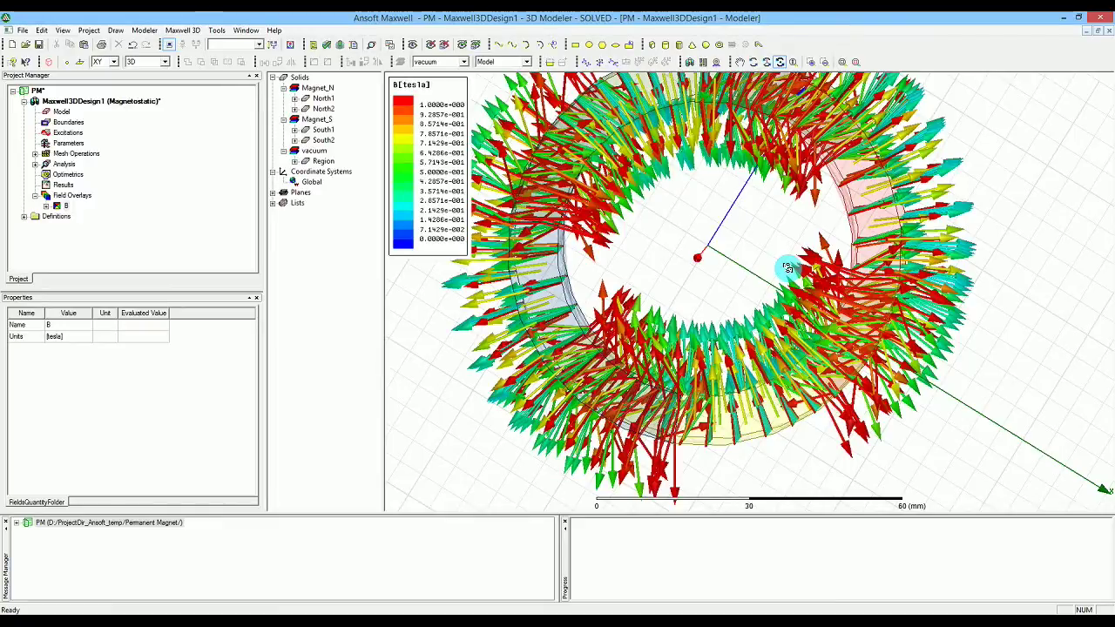
drag(794, 283, 803, 237)
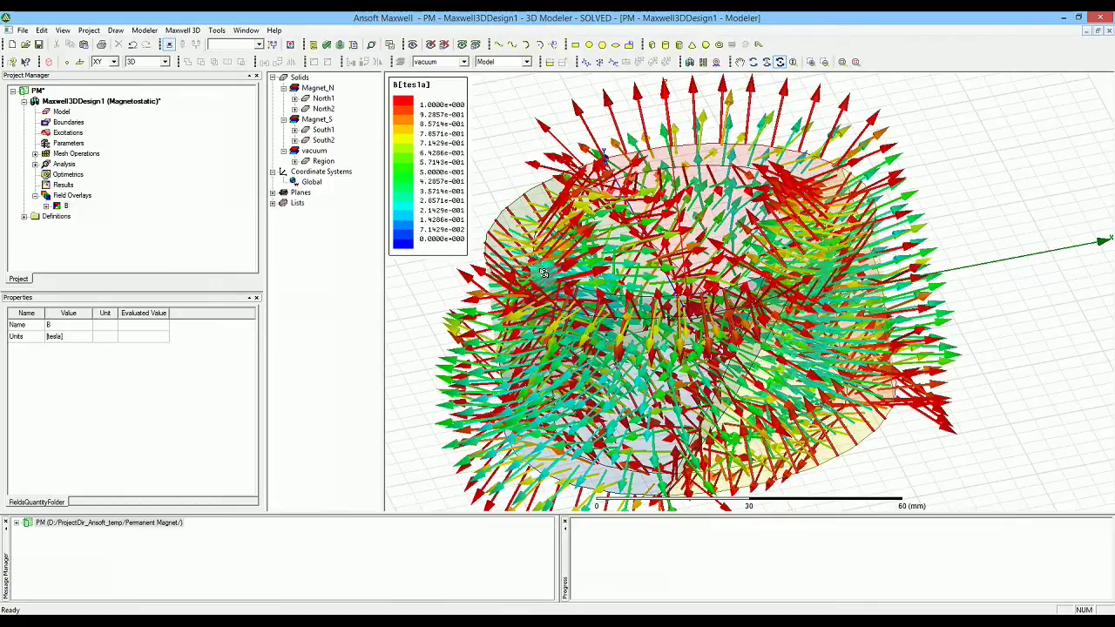
drag(784, 307, 840, 292)
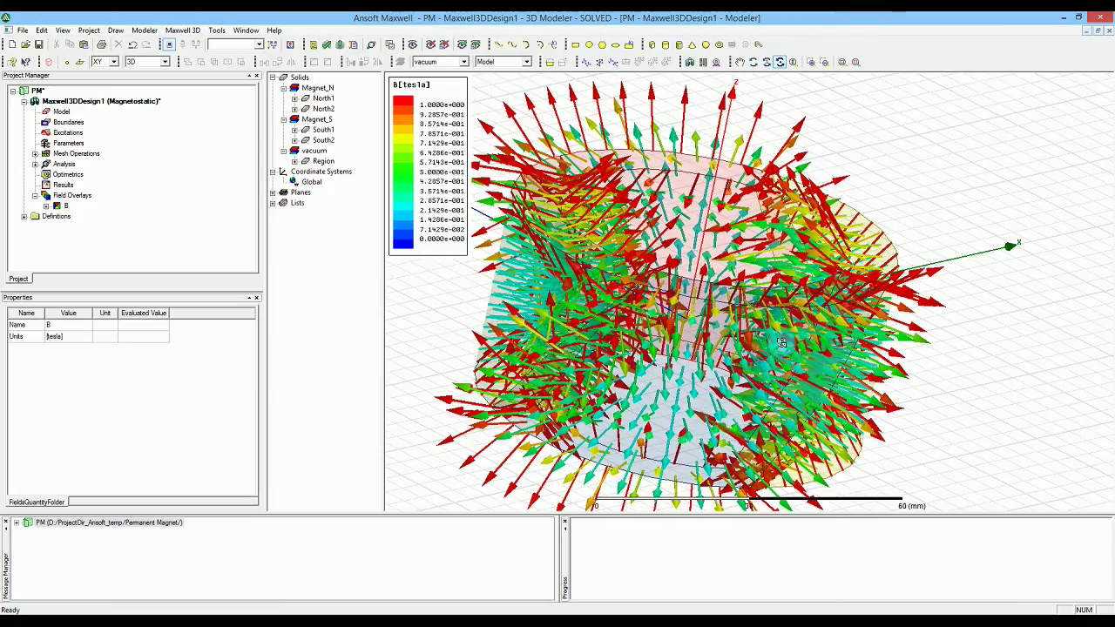
mouse_move(735, 384)
mouse_down()
mouse_move(865, 327)
mouse_move(889, 394)
mouse_move(908, 362)
mouse_move(895, 355)
mouse_up()
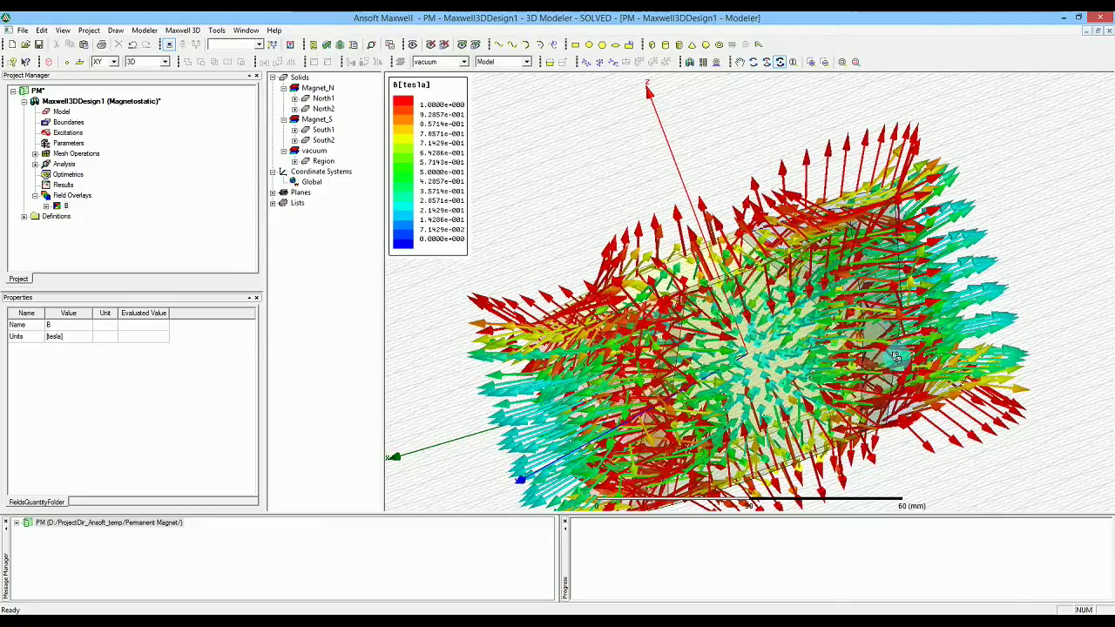
drag(996, 290, 1045, 401)
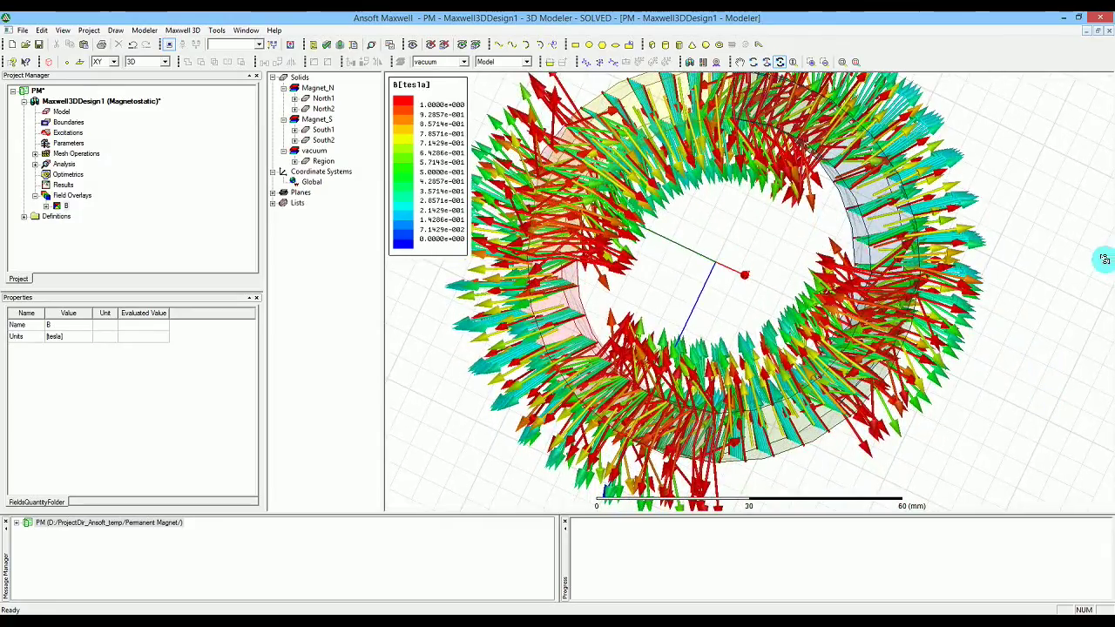
drag(1103, 256, 1044, 304)
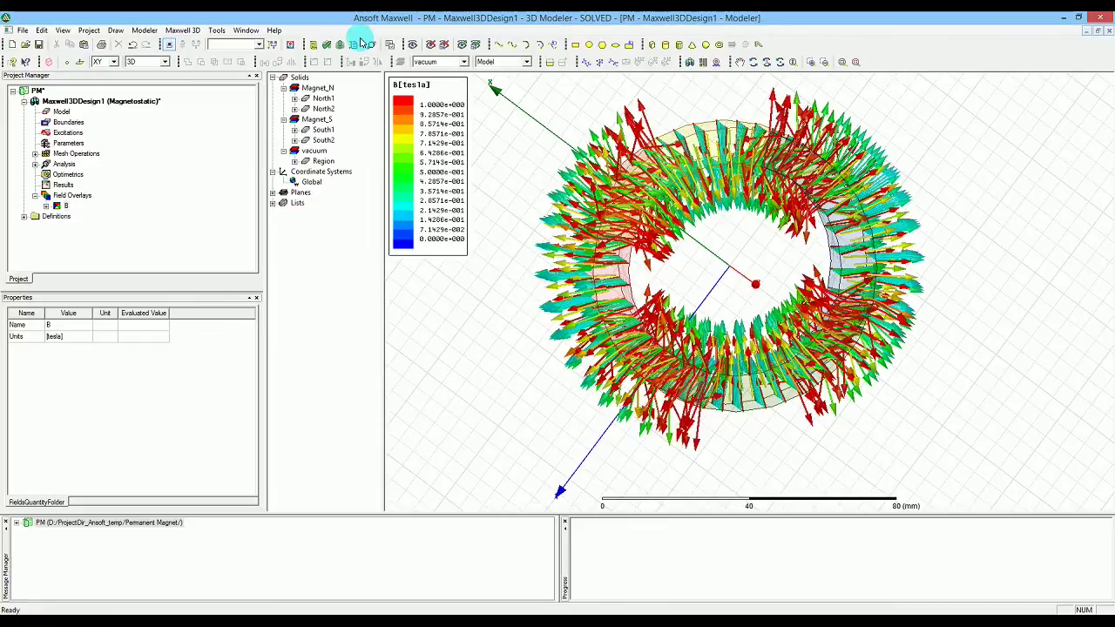
Turn off automatic covering of closed polylines in the Modeler Options and clear the selection.
click(217, 29)
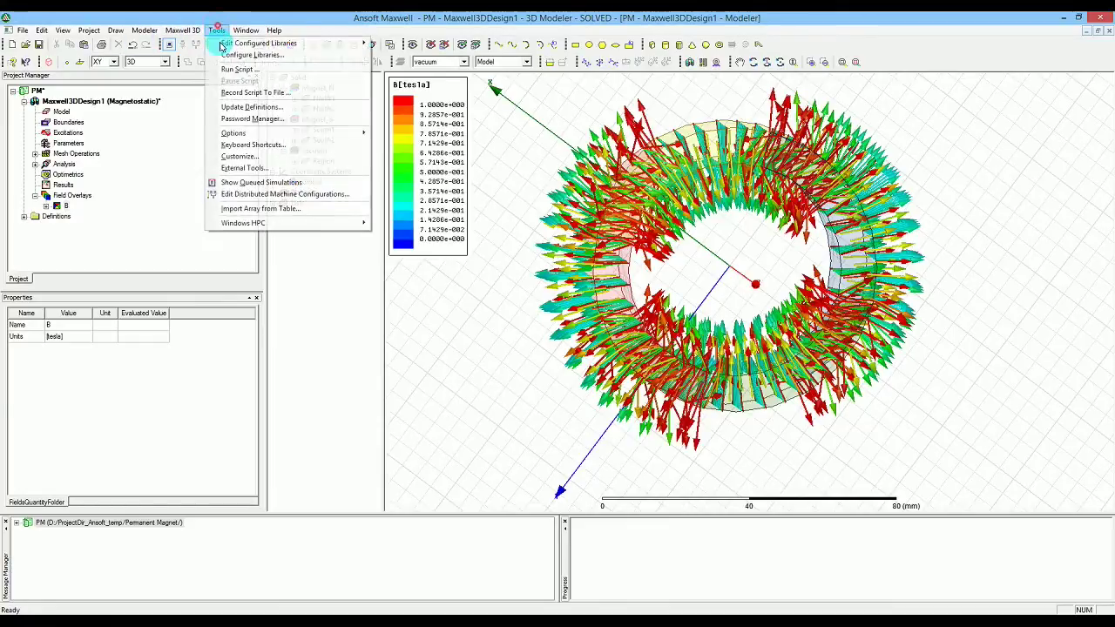
mouse_move(245, 131)
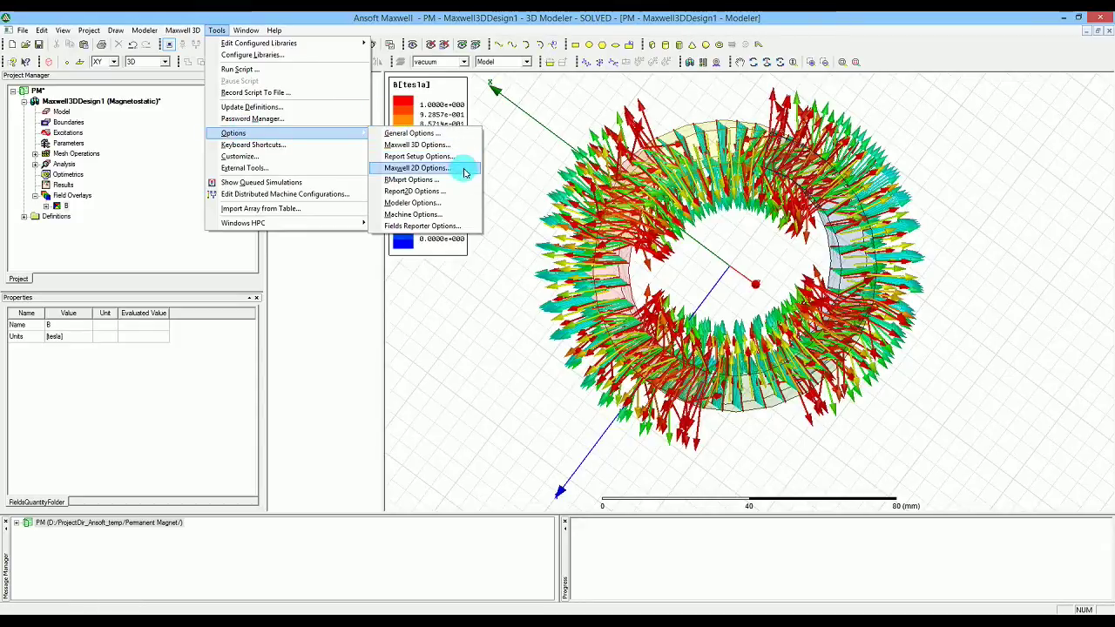
click(459, 202)
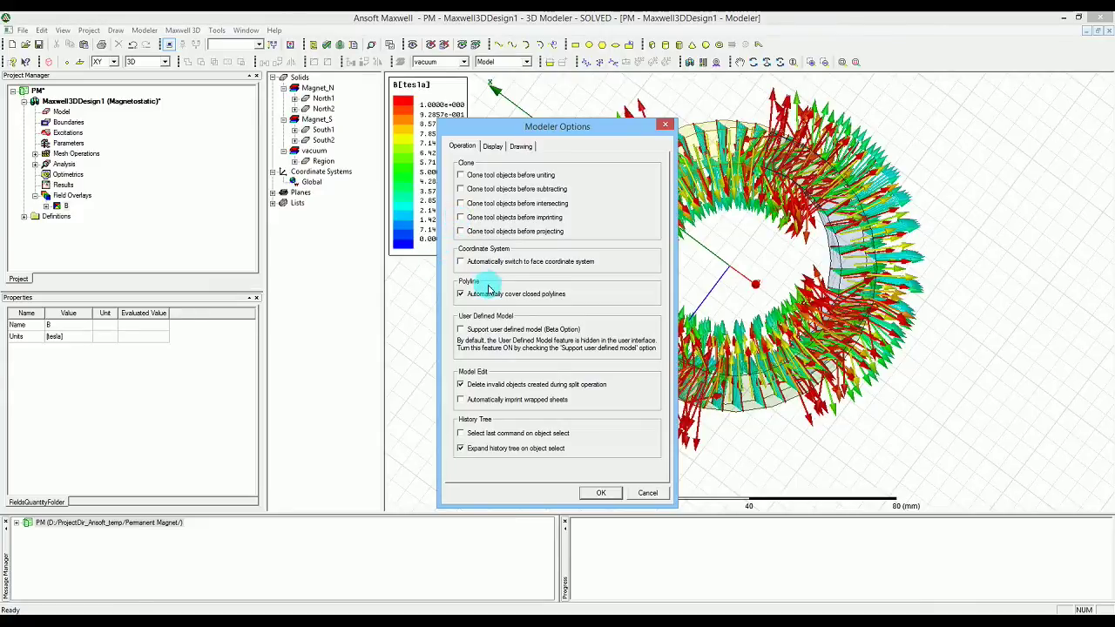
click(488, 291)
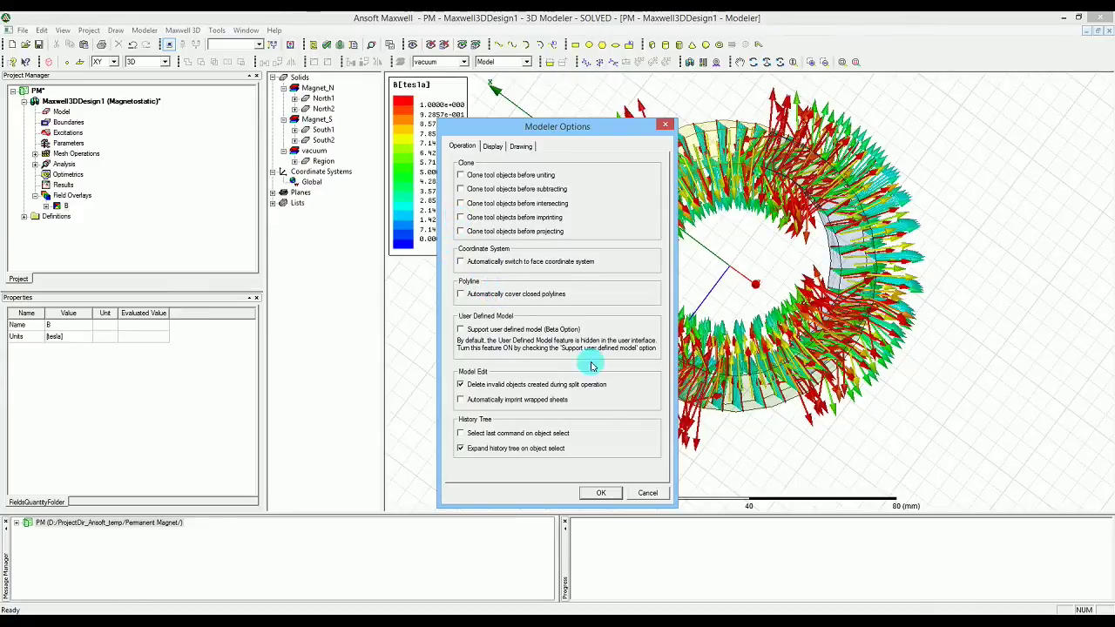
click(598, 492)
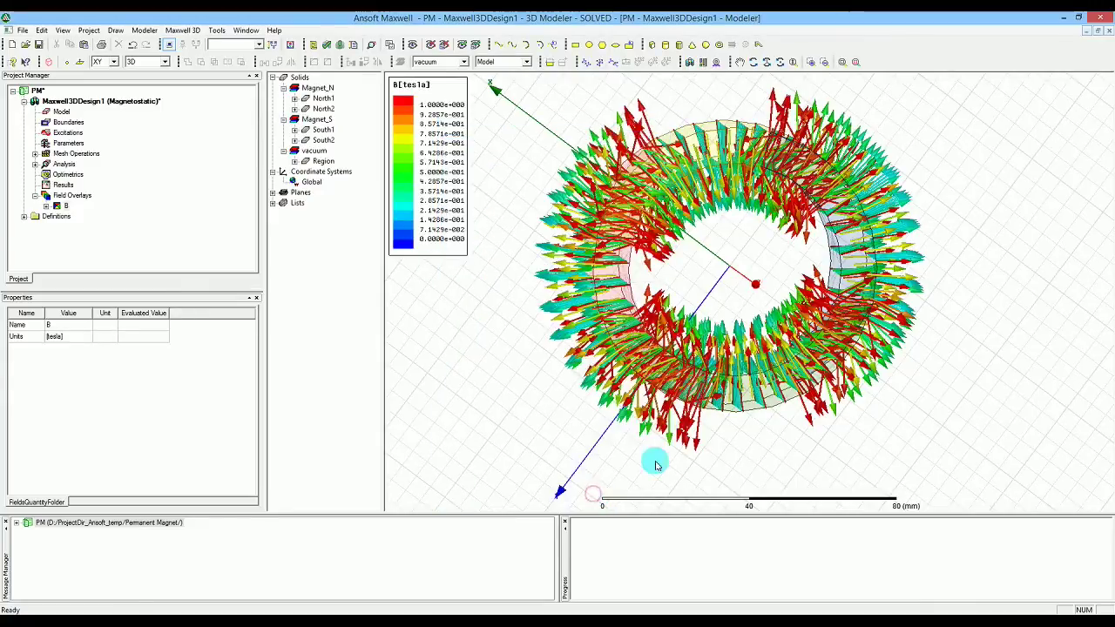
click(618, 421)
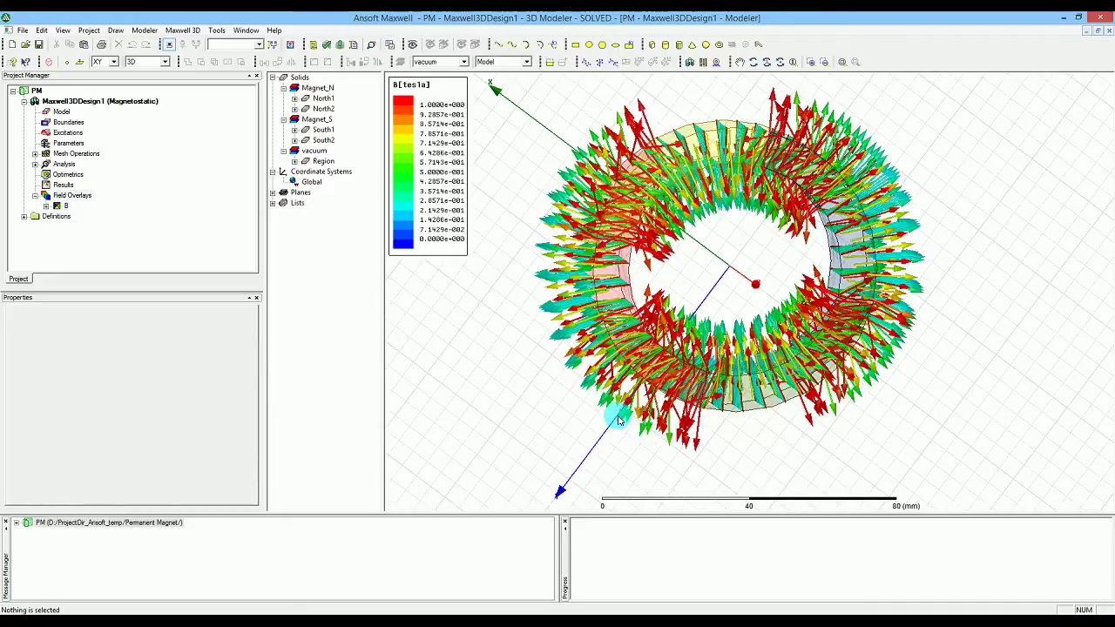
Draw a non-model circle centred at (0, 0, -10) mm with a radius of 40 mm.
click(589, 46)
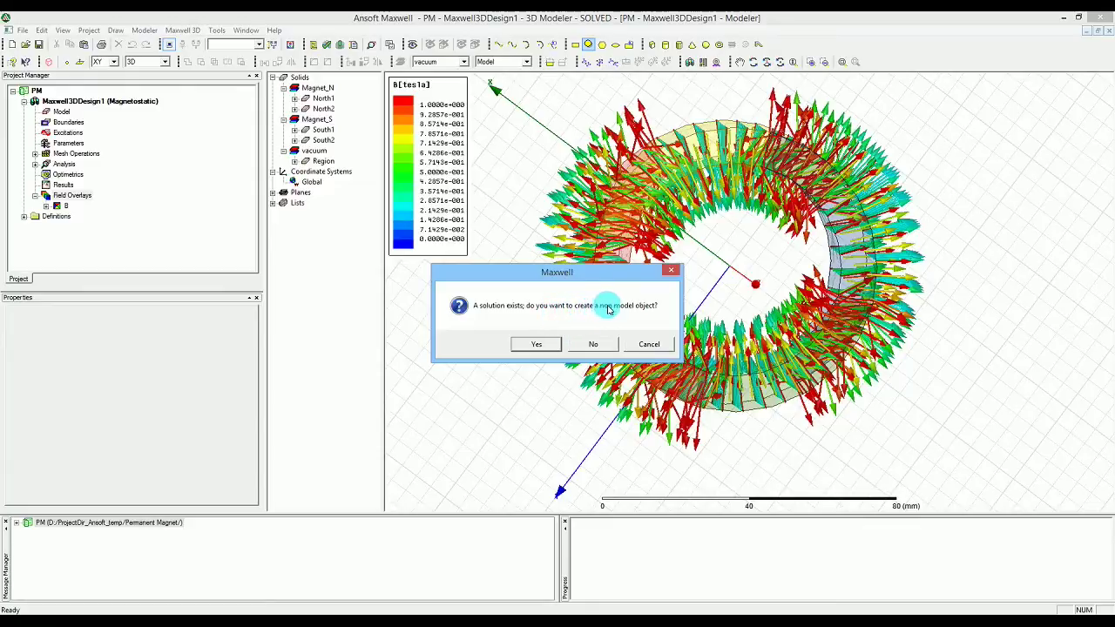
click(538, 345)
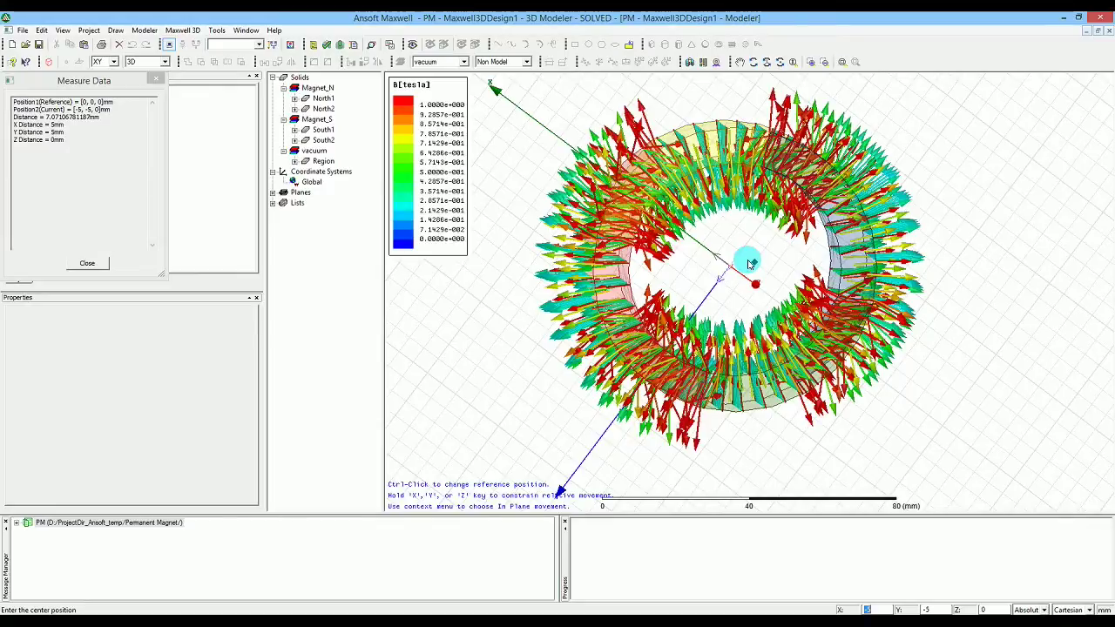
text(0)
key(Tab)
text(0)
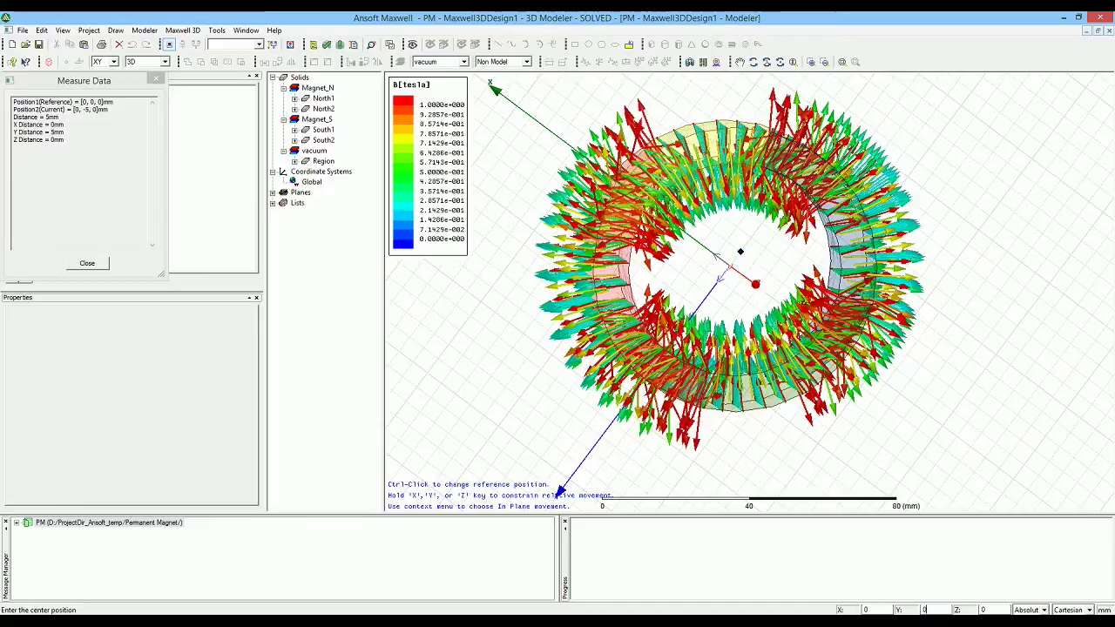
key(Tab)
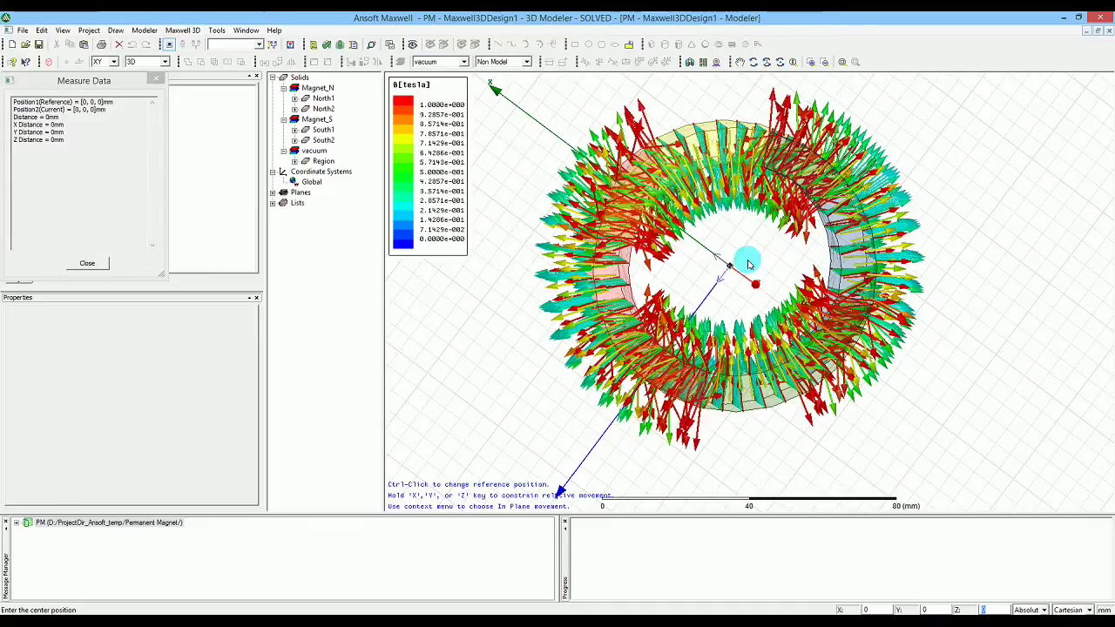
text(-10)
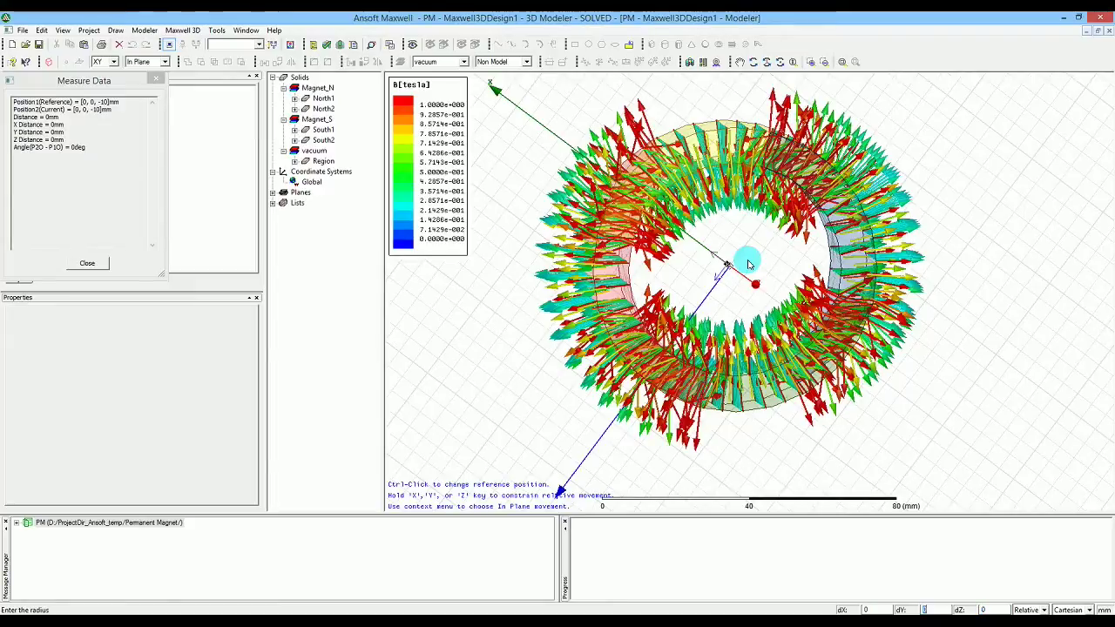
text(40)
key(Return)
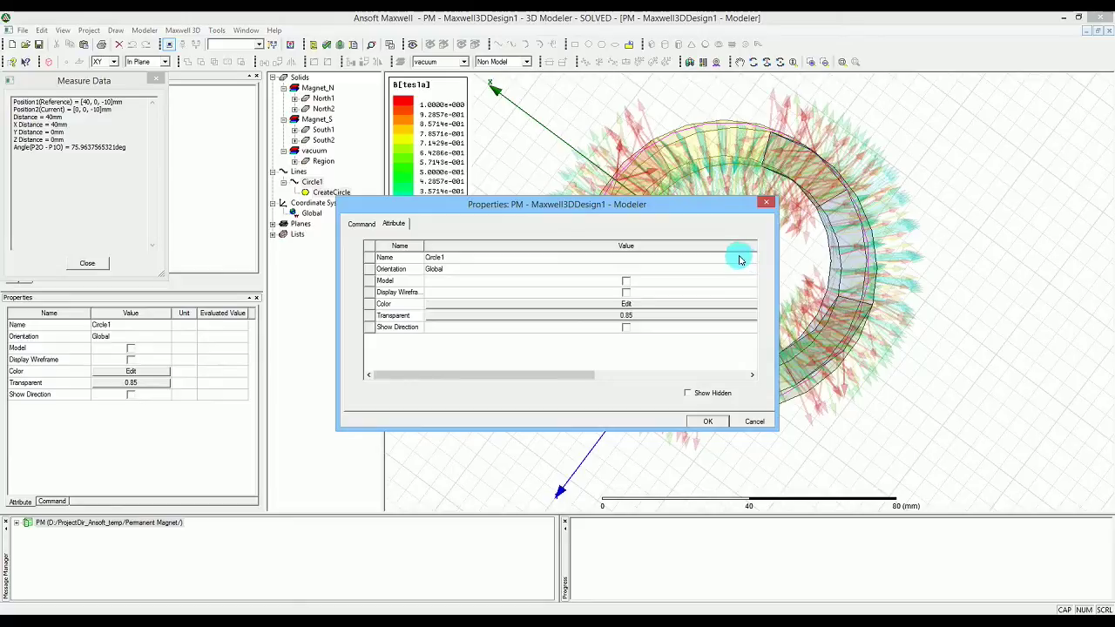
Rename the new circle as CircleA and accept its properties.
click(484, 258)
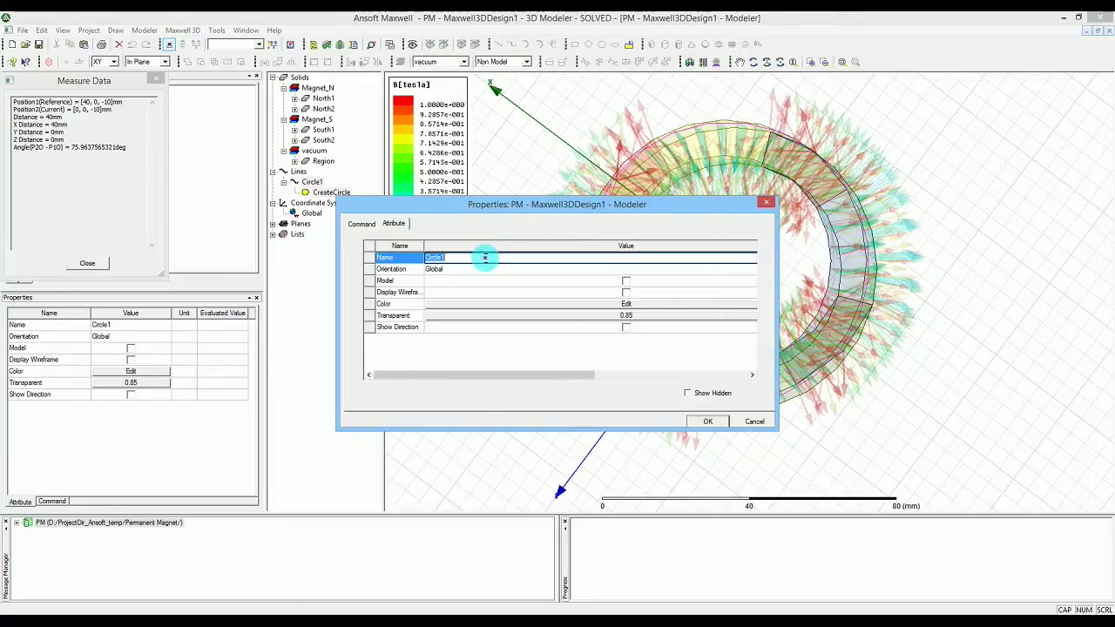
click(484, 258)
text(A)
key(Return)
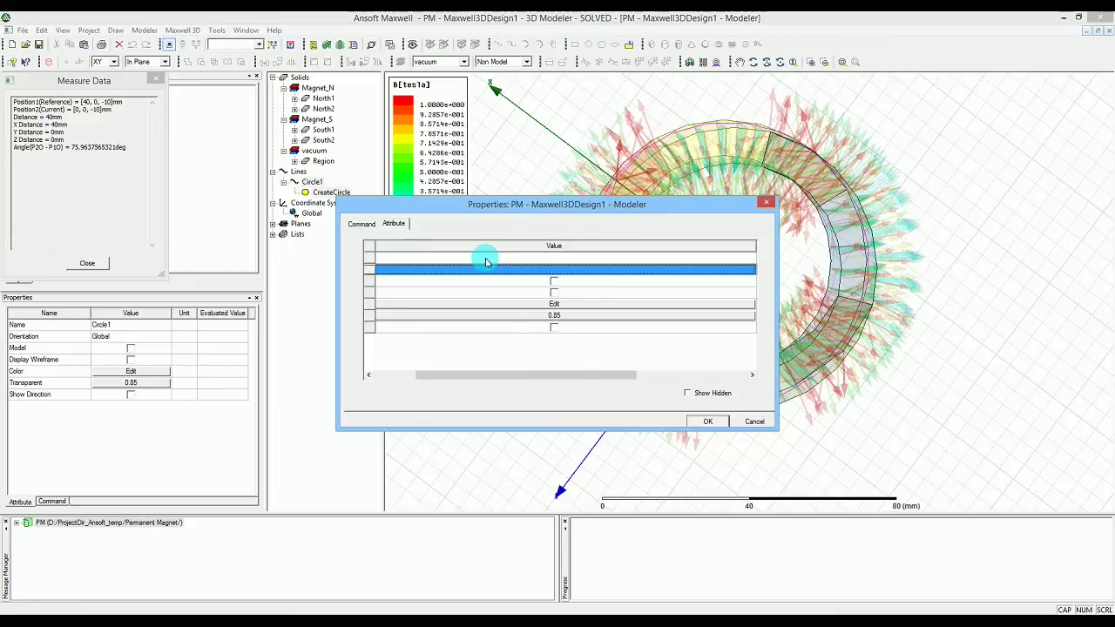
click(687, 422)
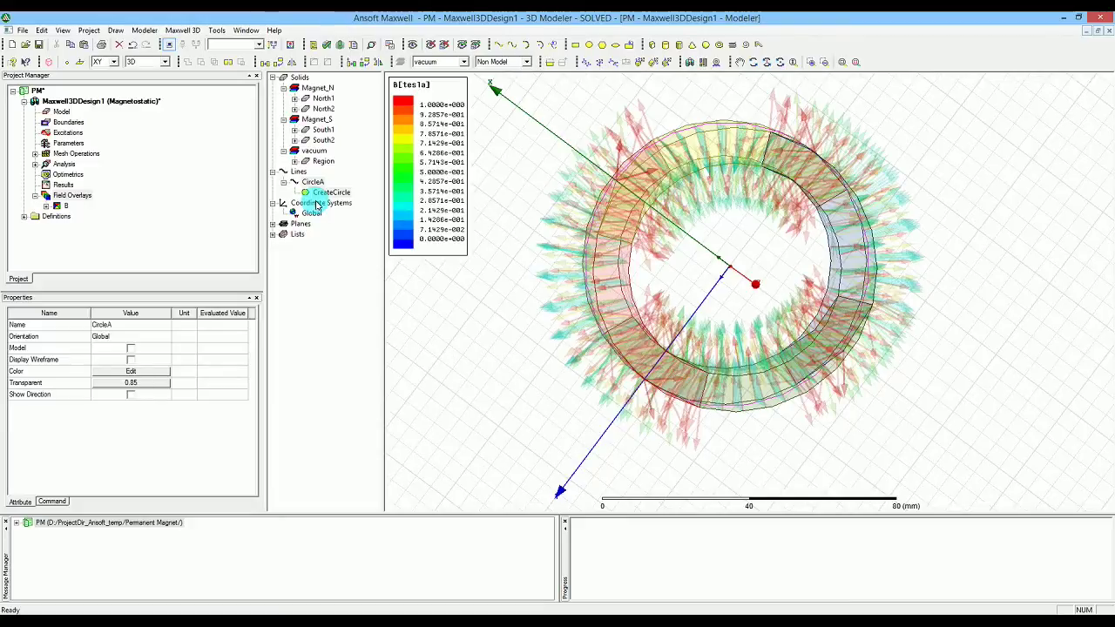
Start duplicating CircleA along a line, with the vector's first point at (0, 0, -10) mm.
click(312, 190)
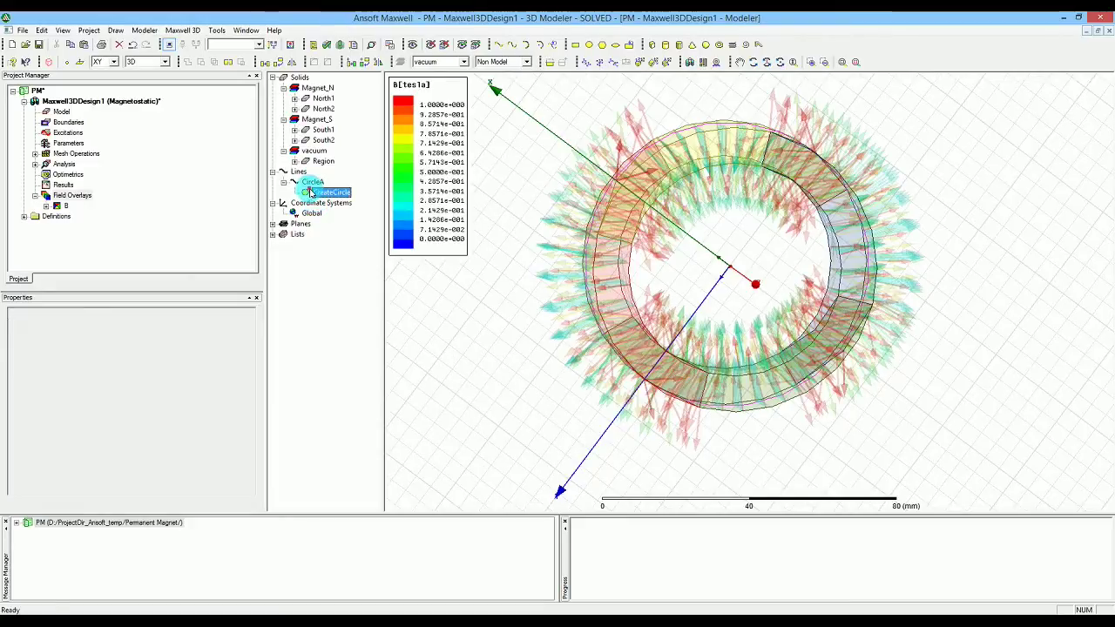
click(311, 182)
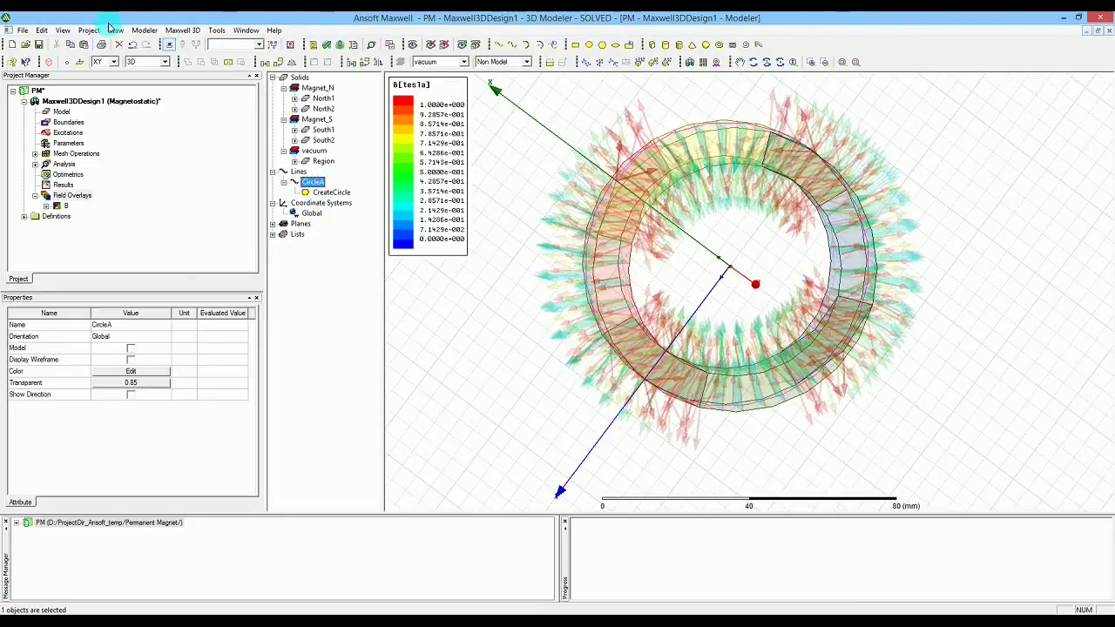
click(41, 30)
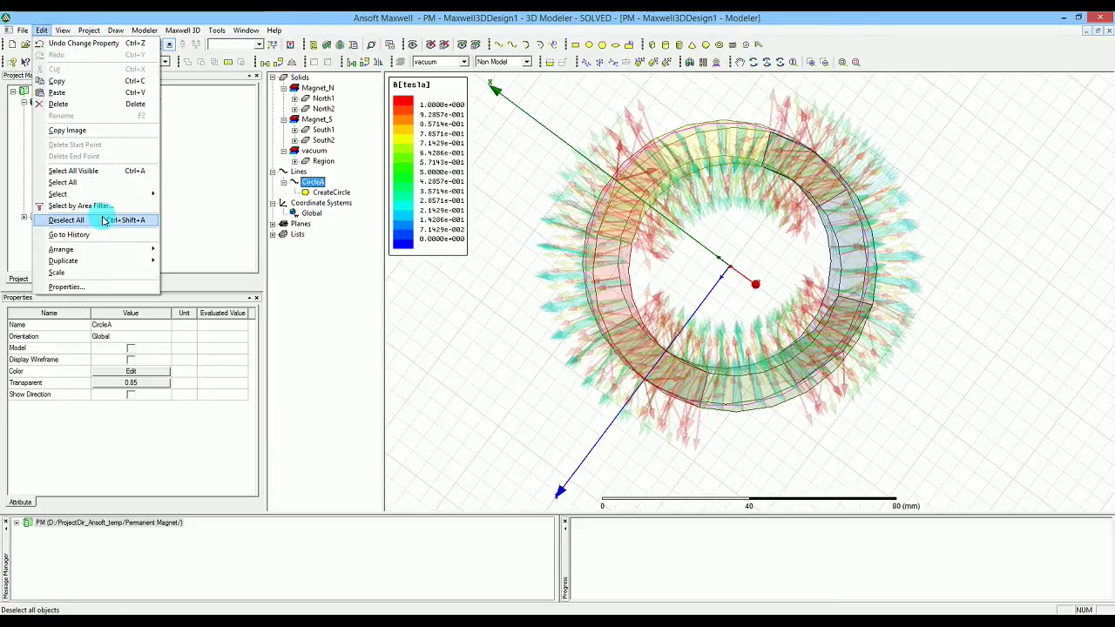
mouse_move(118, 261)
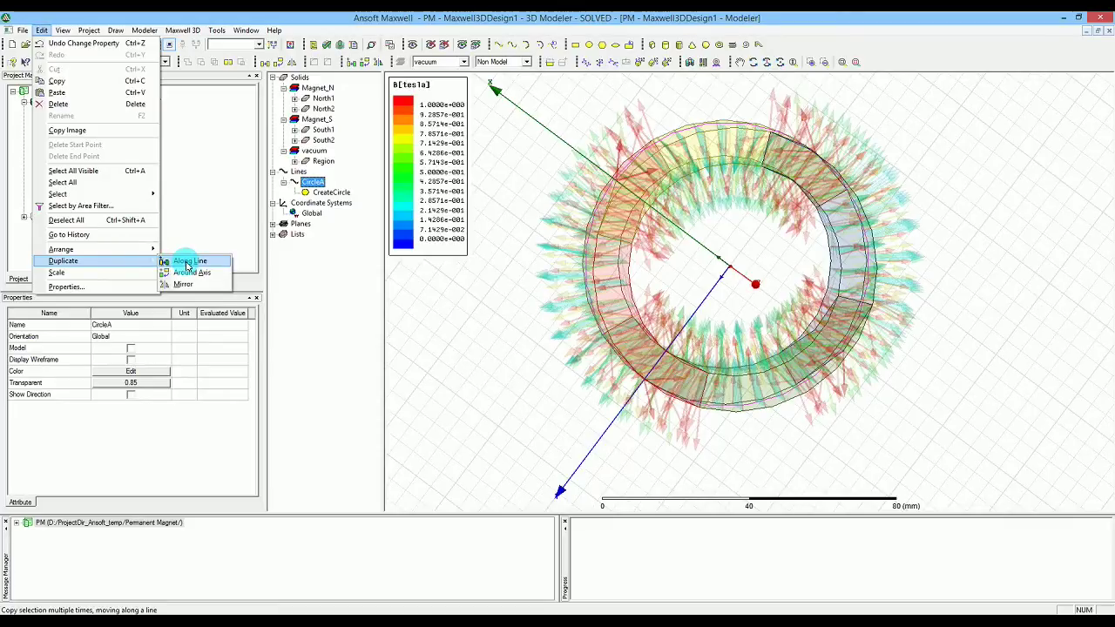
click(186, 261)
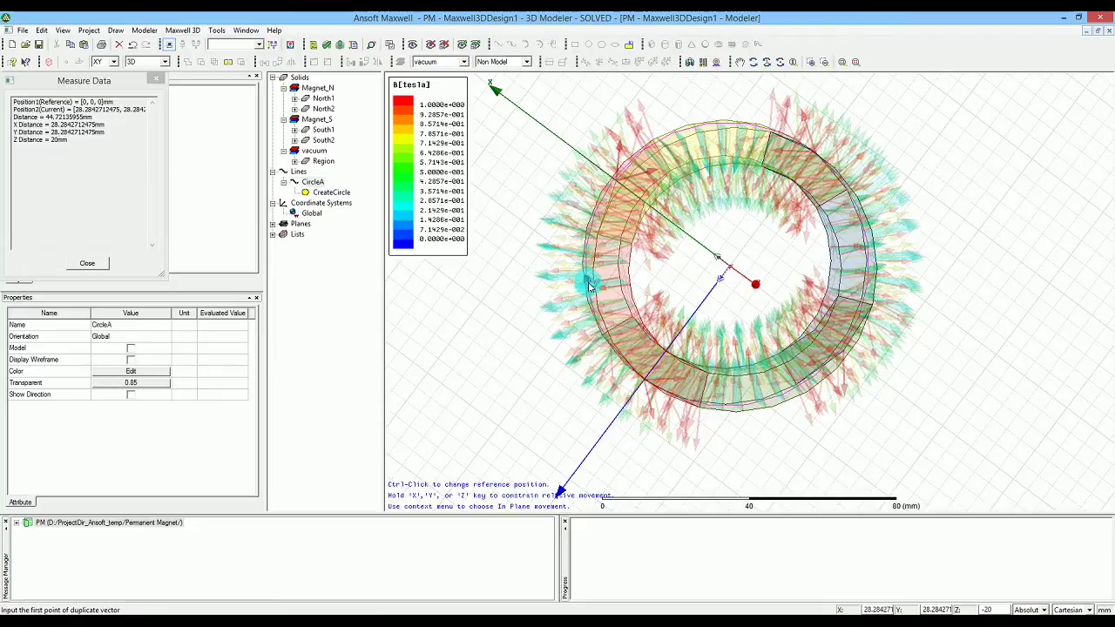
key(Tab)
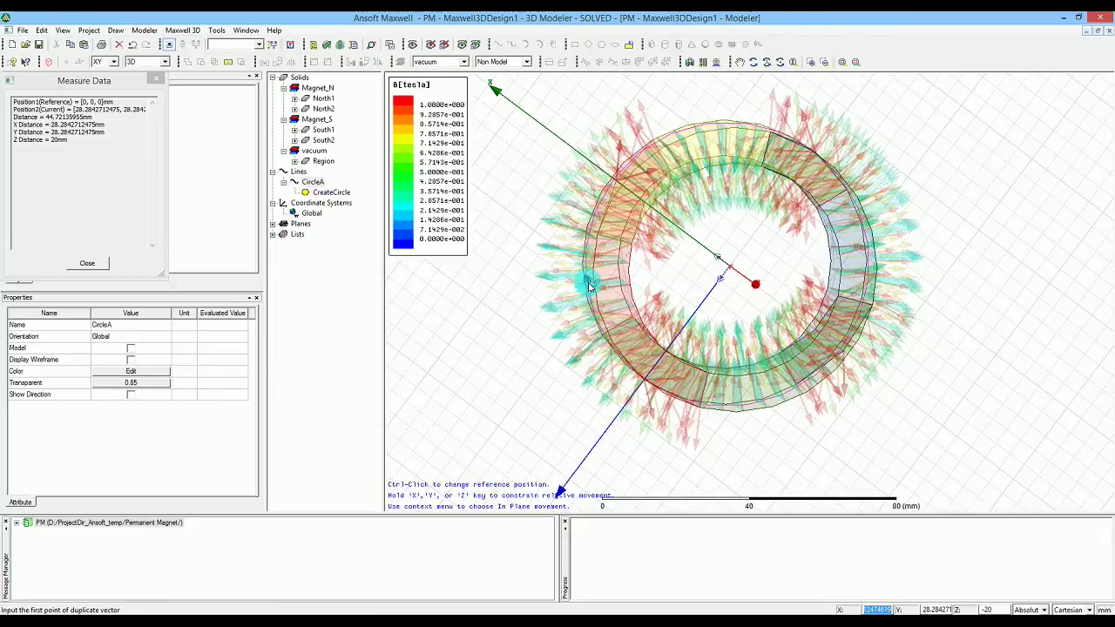
text(0)
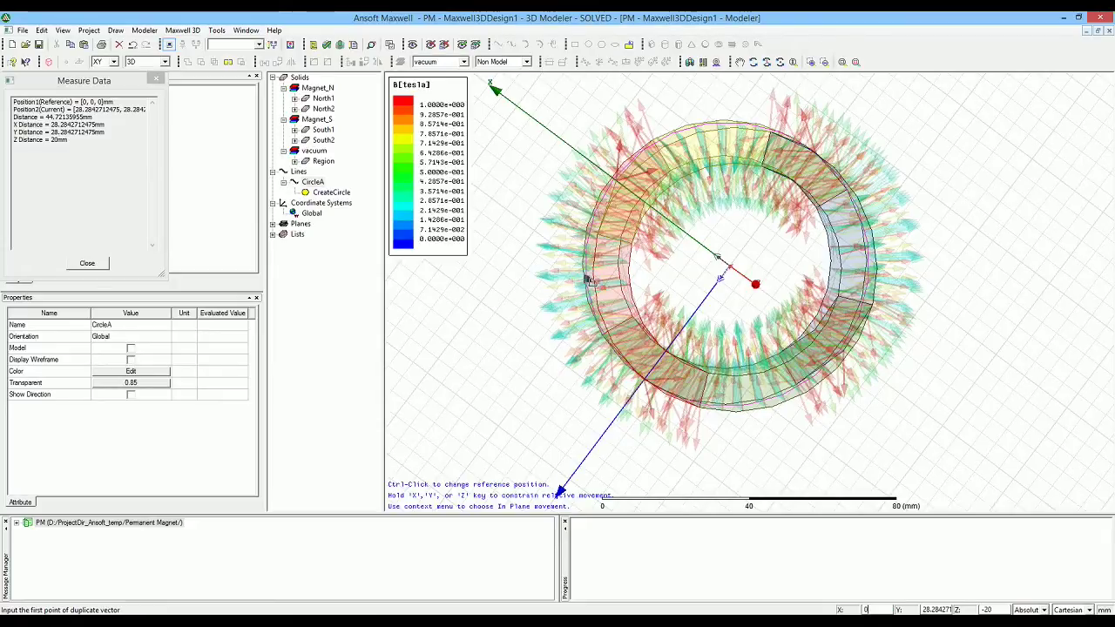
key(Tab)
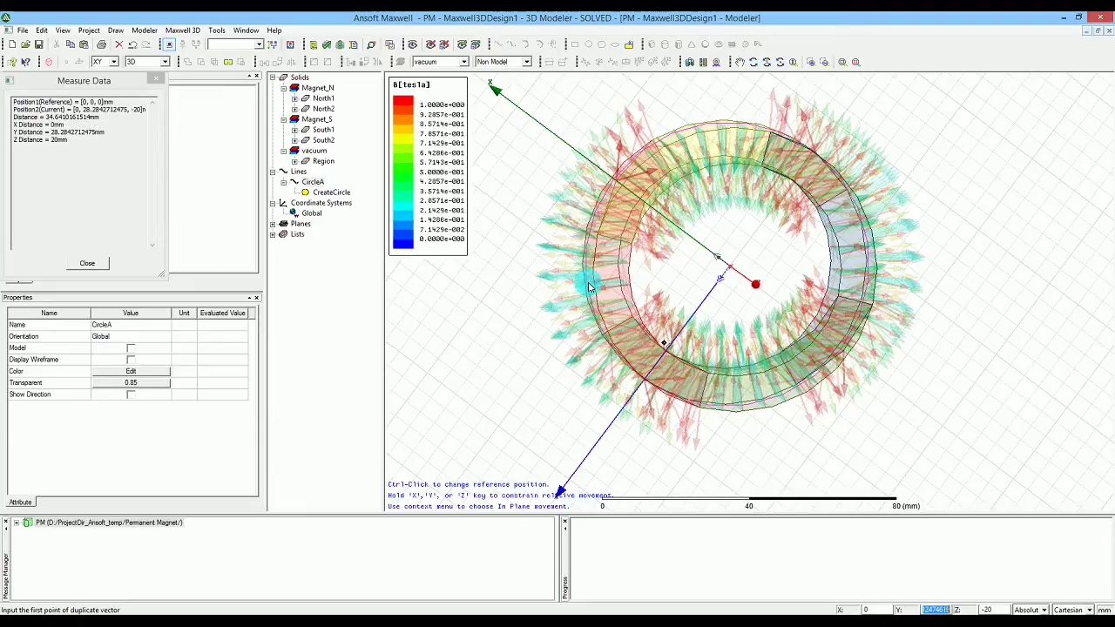
text(0)
key(Tab)
text(-)
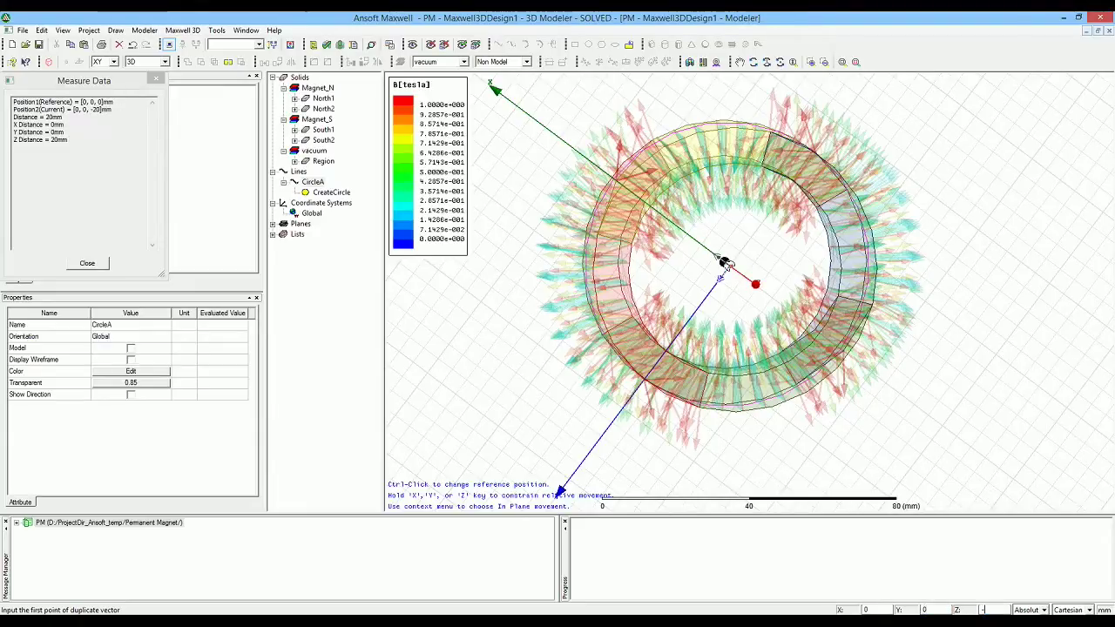
key(Return)
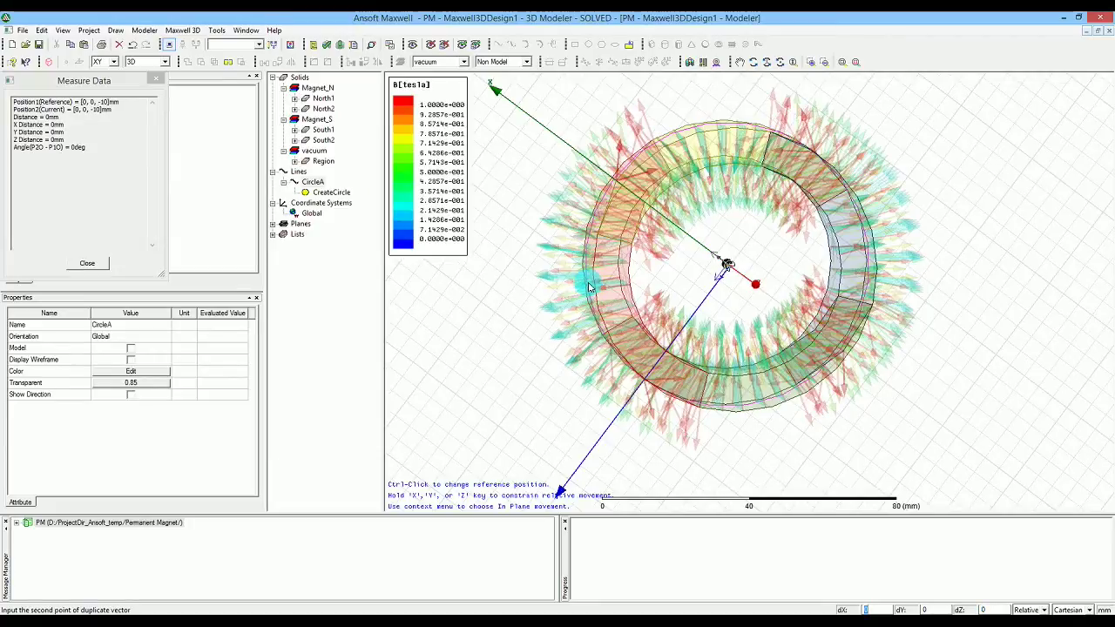
Complete the duplication with a vector of 10 mm along Z and a total number of 3, and accept the properties.
key(Tab)
key(Tab)
text(10)
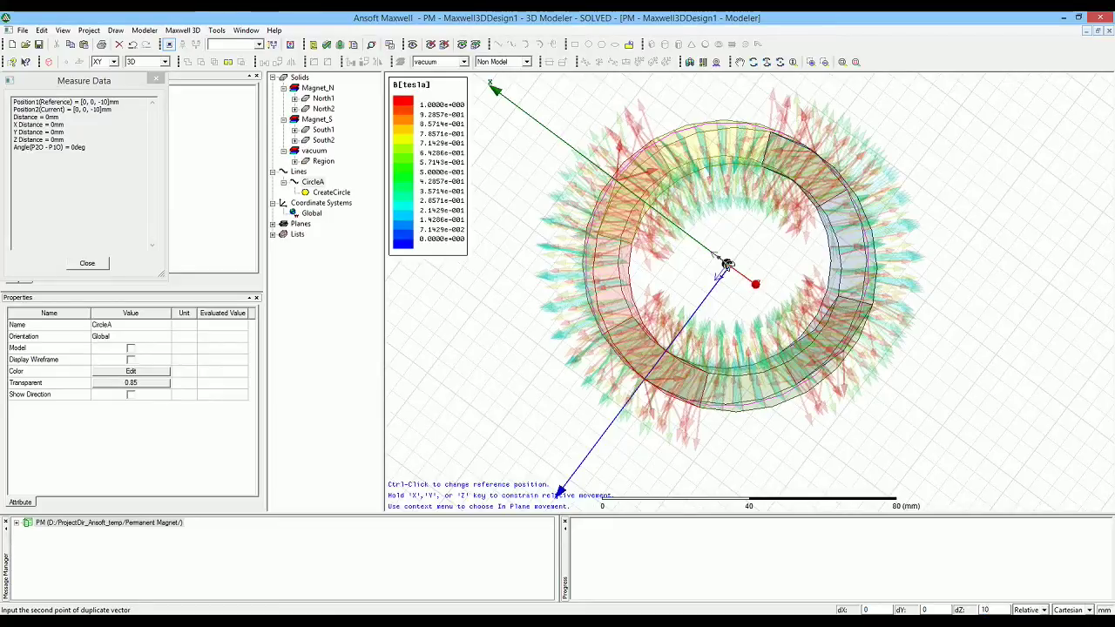
key(Return)
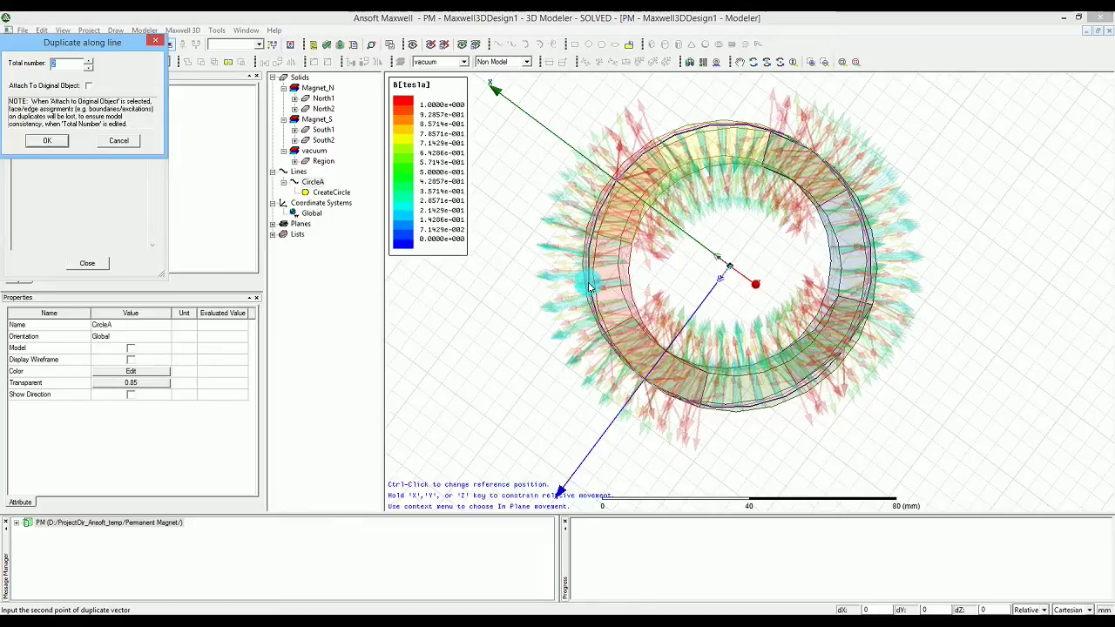
text(3)
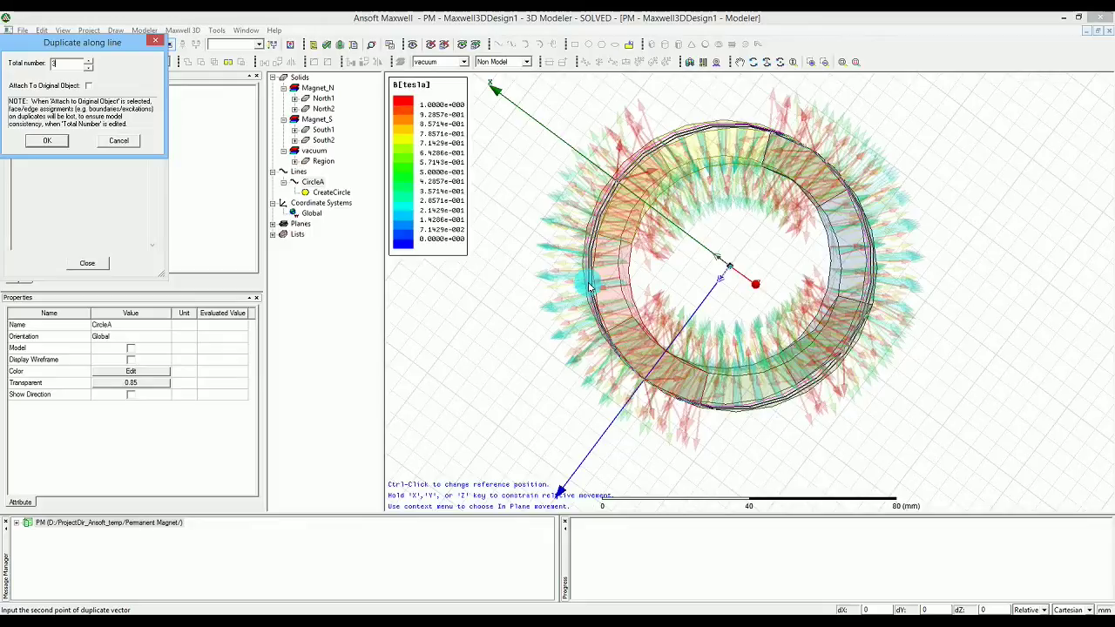
click(48, 140)
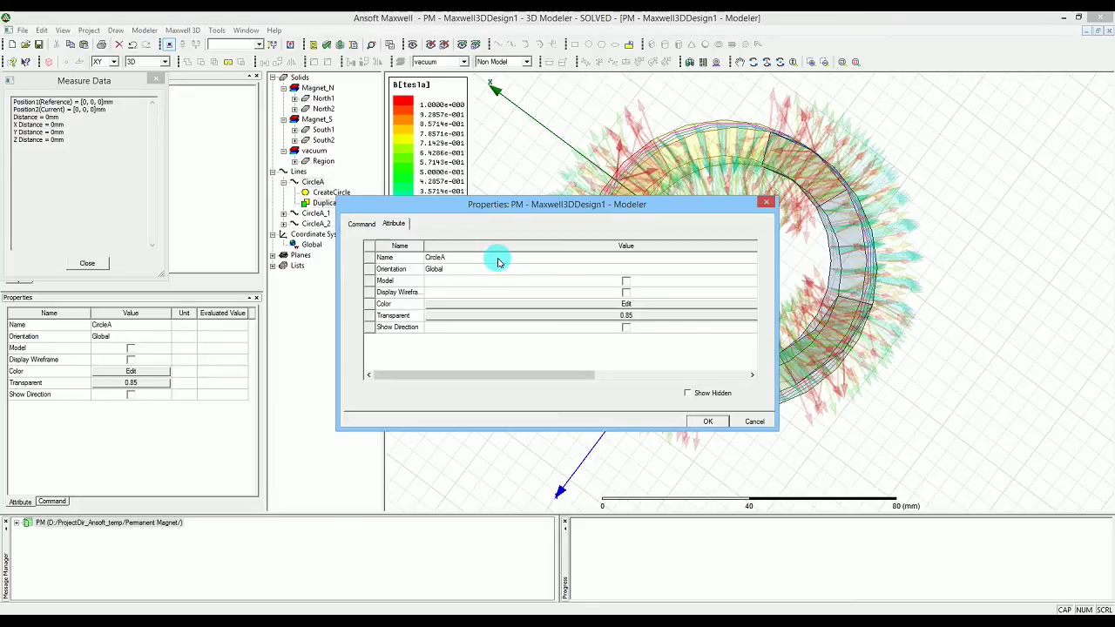
click(701, 421)
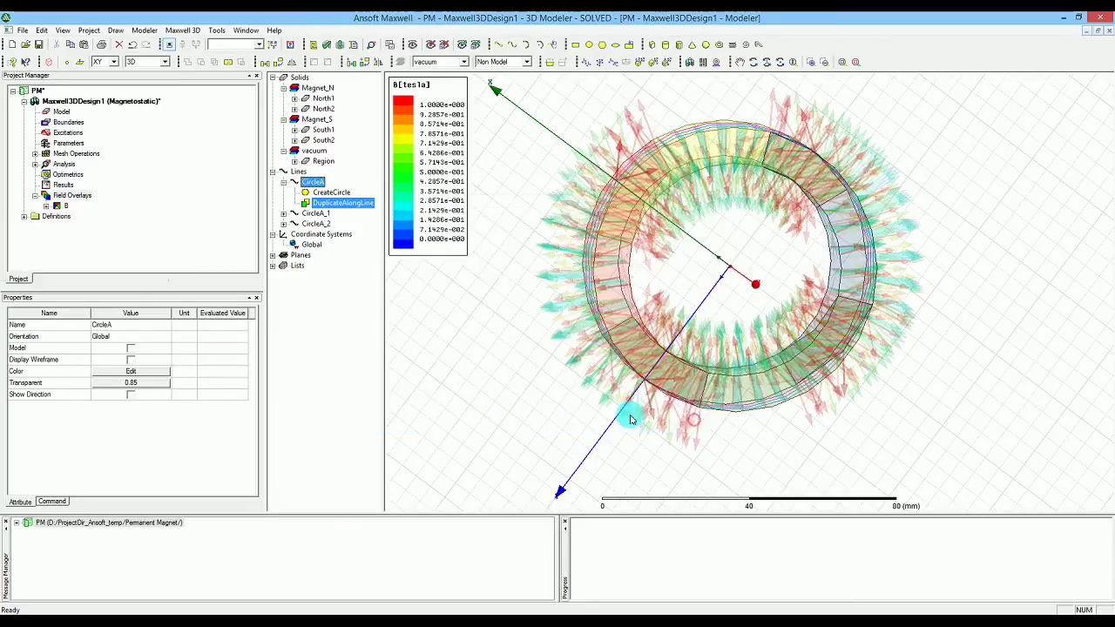
Rename the first duplicated circle, CircleA_1, as CircleB.
click(310, 214)
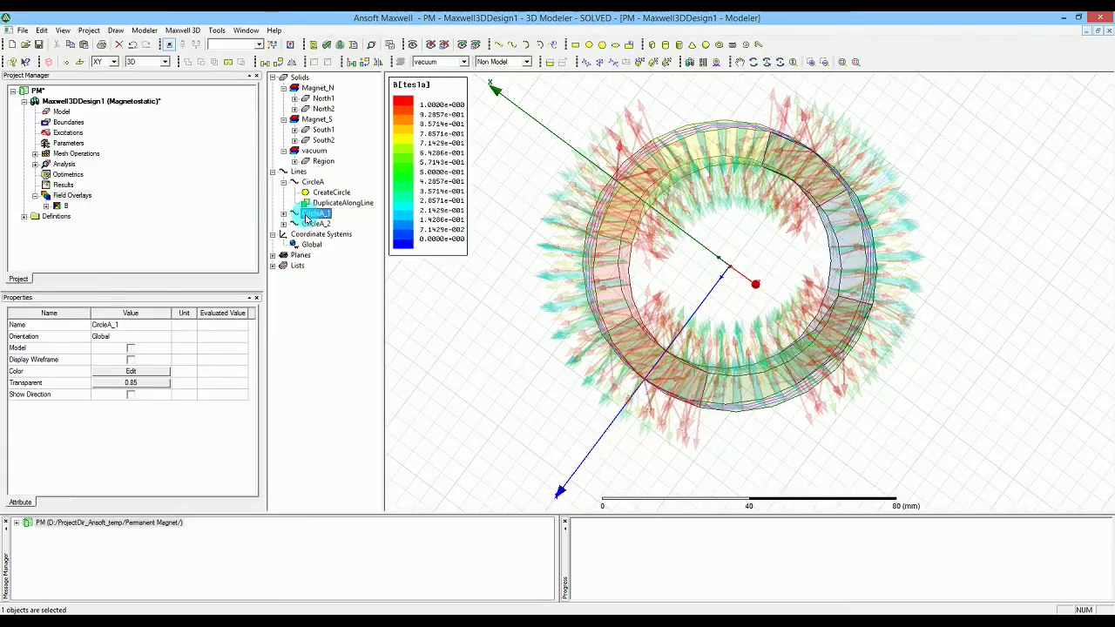
click(120, 324)
click(128, 324)
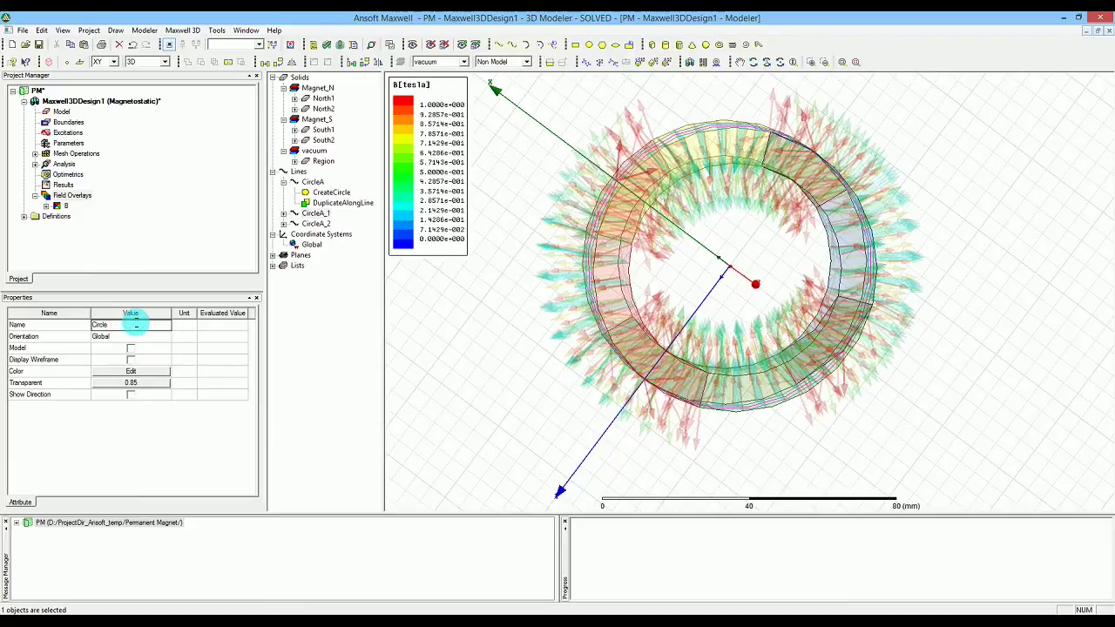
text(B)
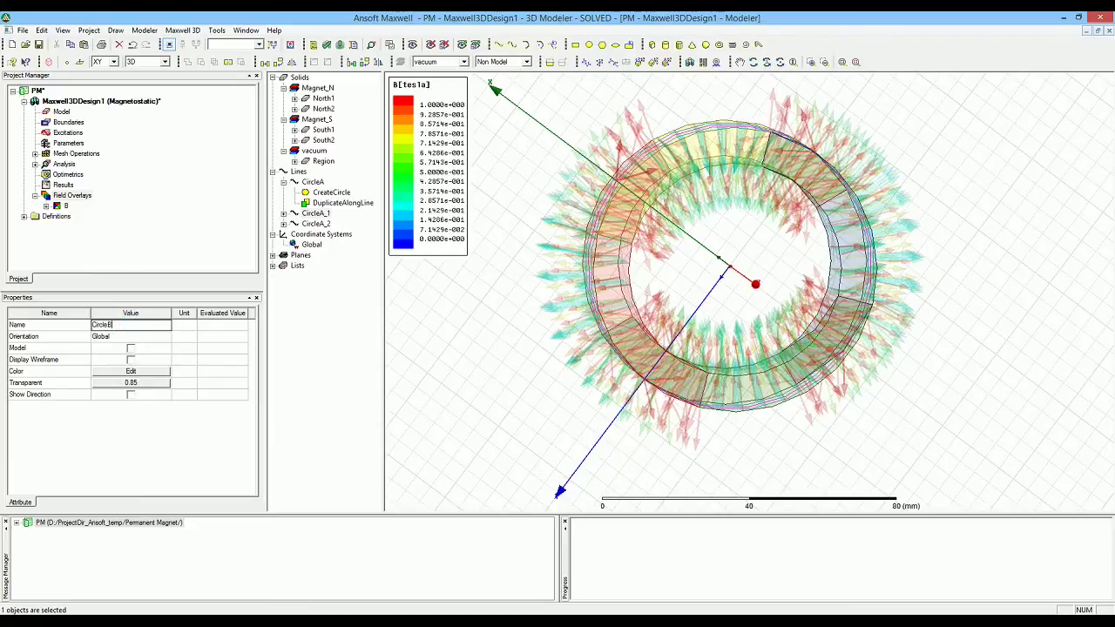
double_click(311, 224)
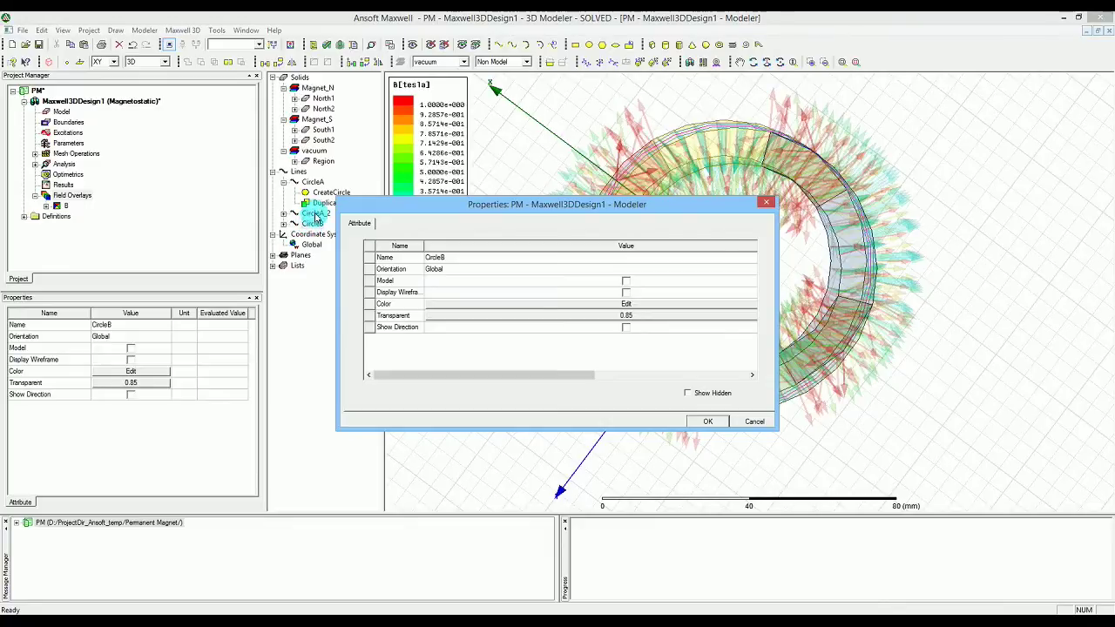
click(767, 202)
Rename the second duplicated circle, CircleA_2, as CircleC.
click(315, 214)
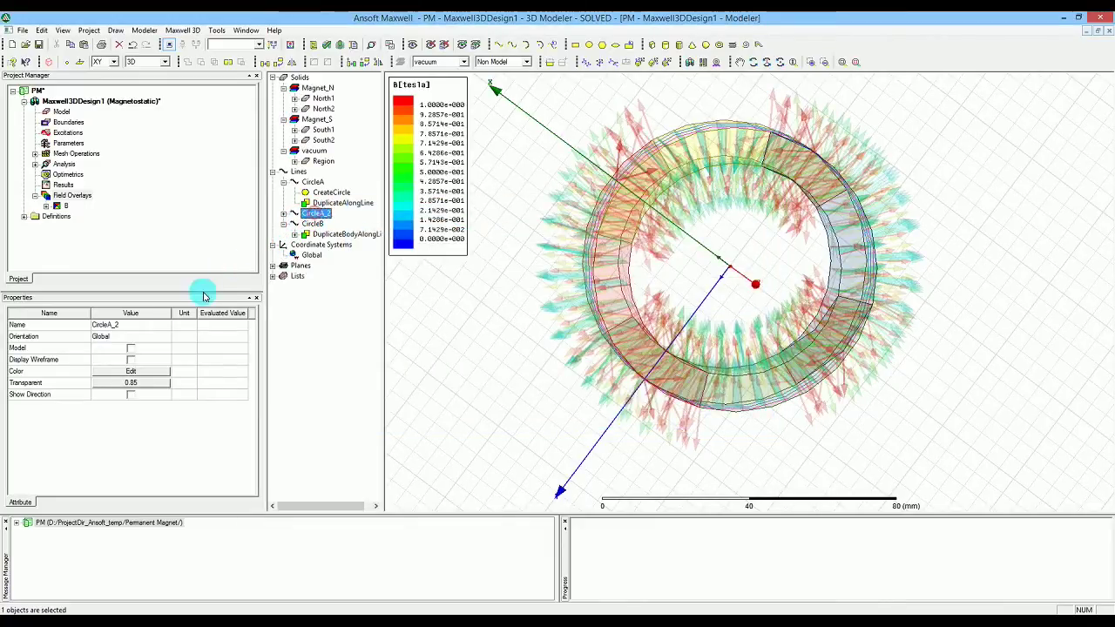
click(144, 324)
click(147, 324)
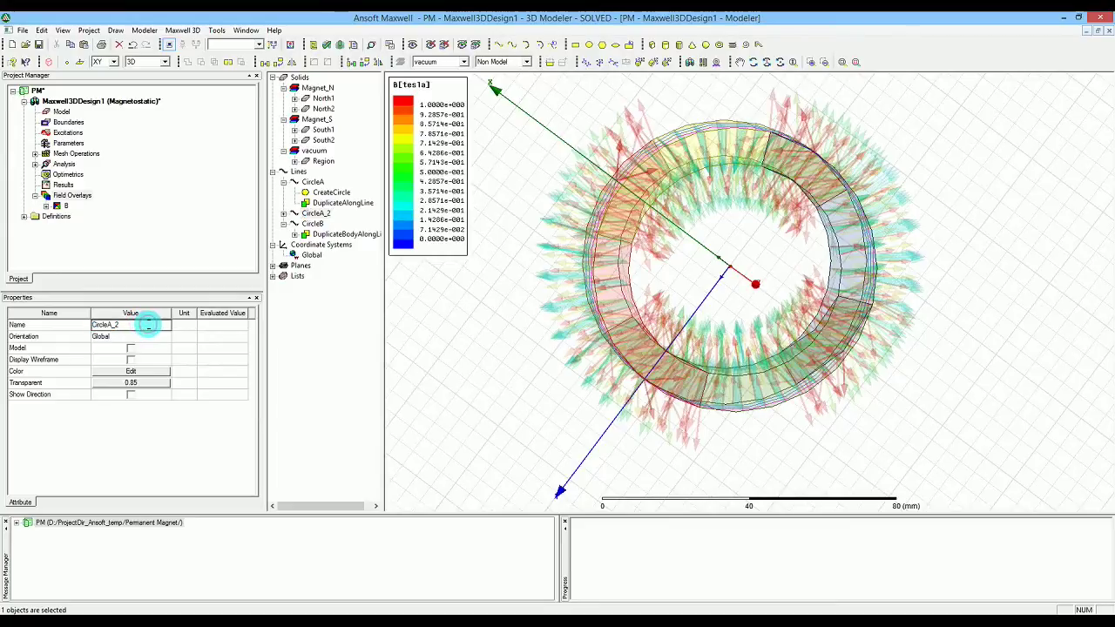
key(BackSpace)
key(BackSpace)
key(BackSpace)
text(C)
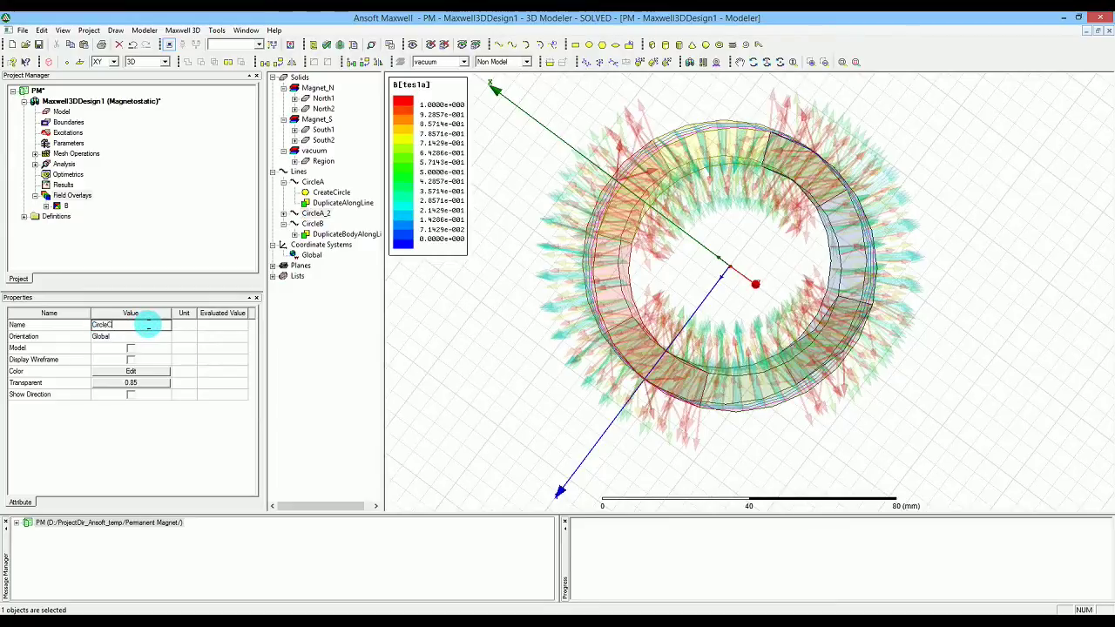
key(Return)
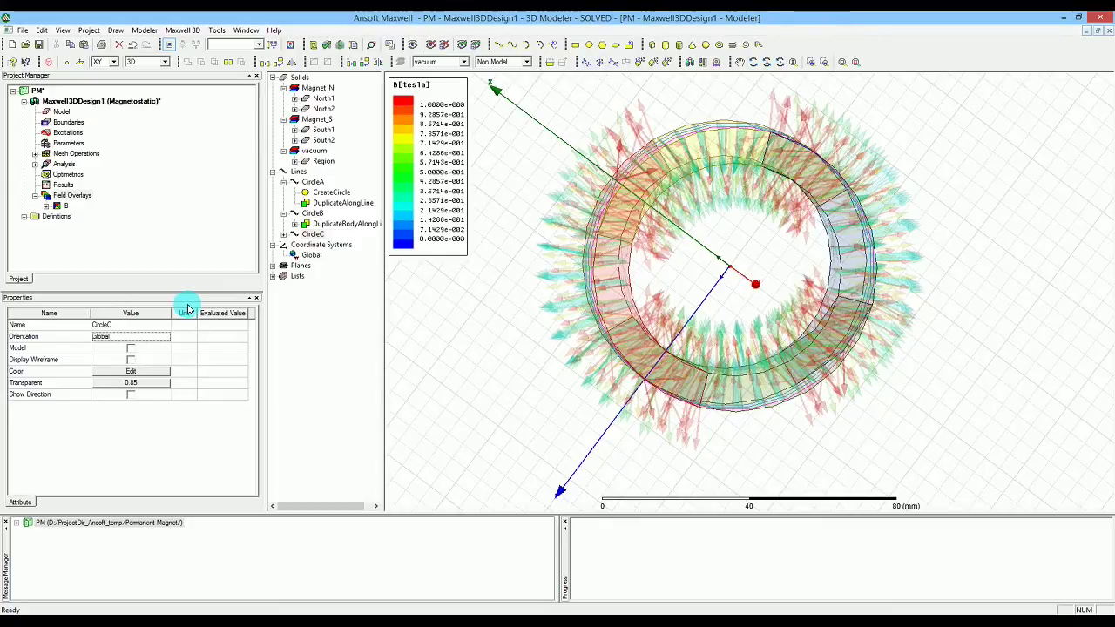
In the Fields Calculator, enter the B quantity, smooth it and extract its ScalarX component.
click(54, 196)
right_click(54, 196)
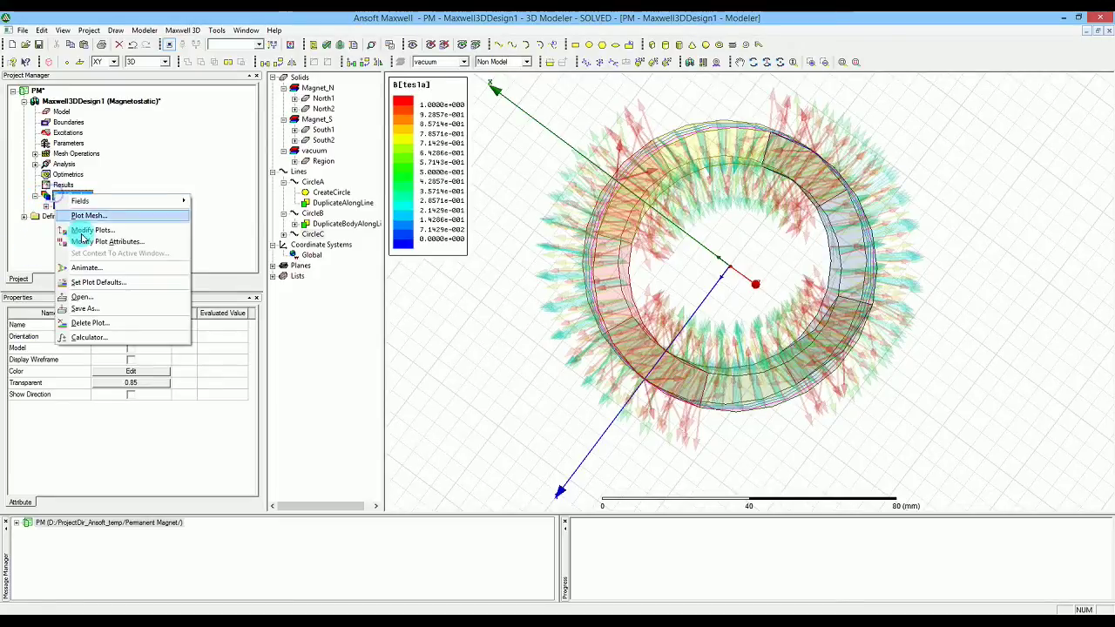
click(86, 337)
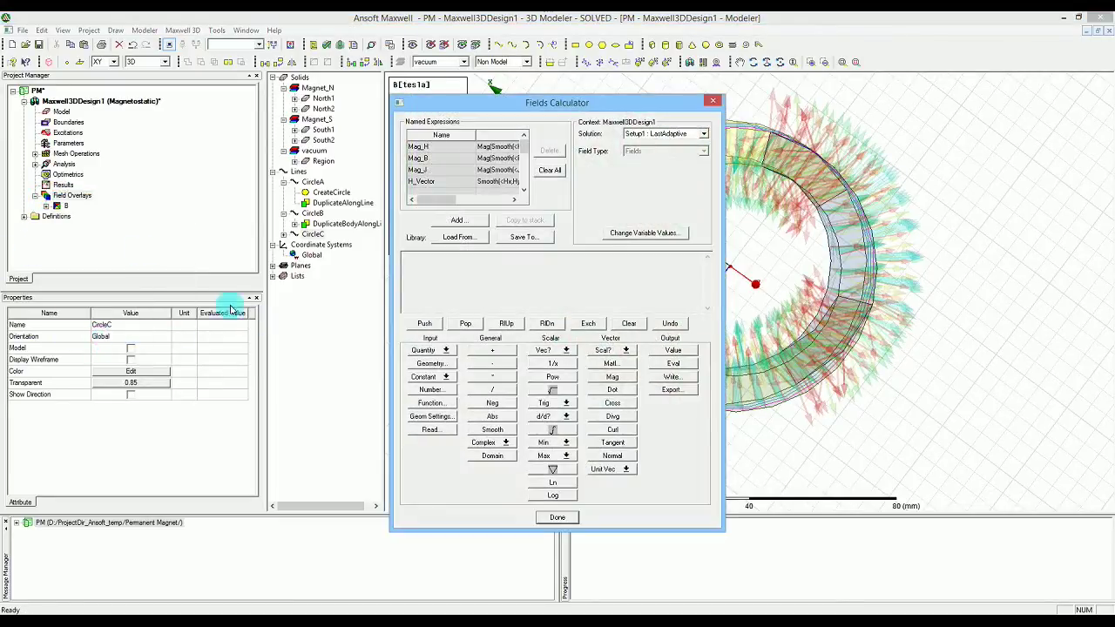
click(453, 252)
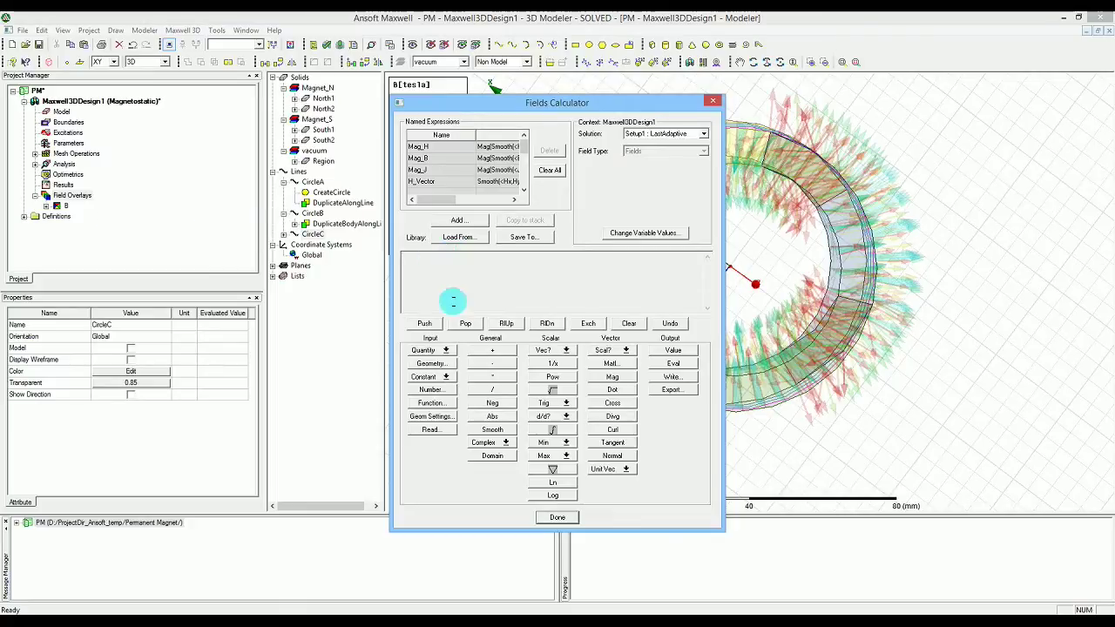
click(442, 350)
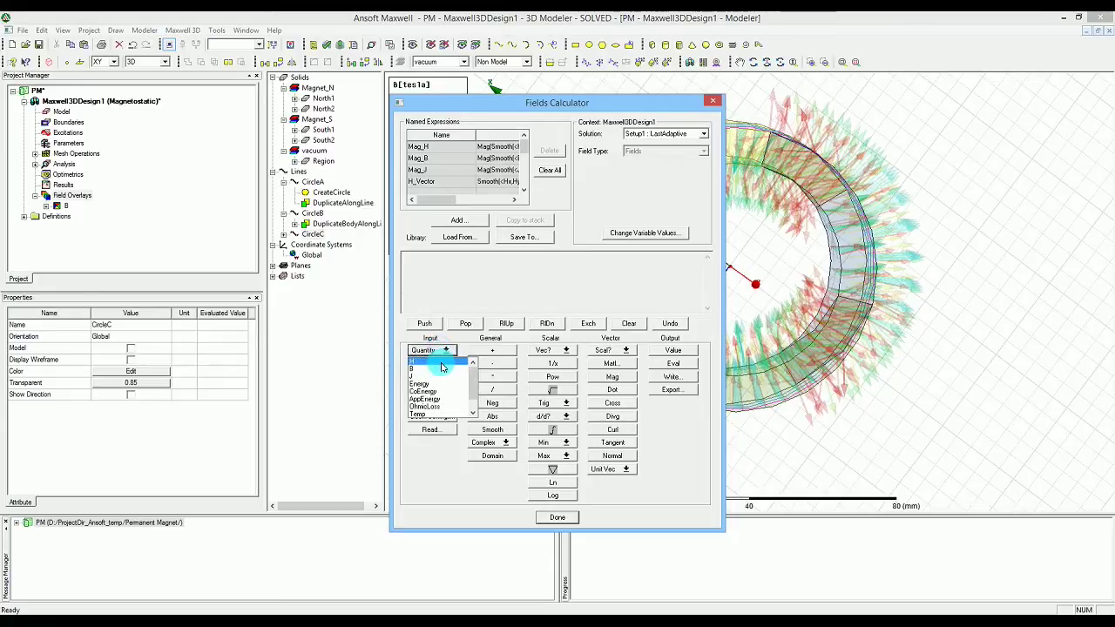
click(442, 370)
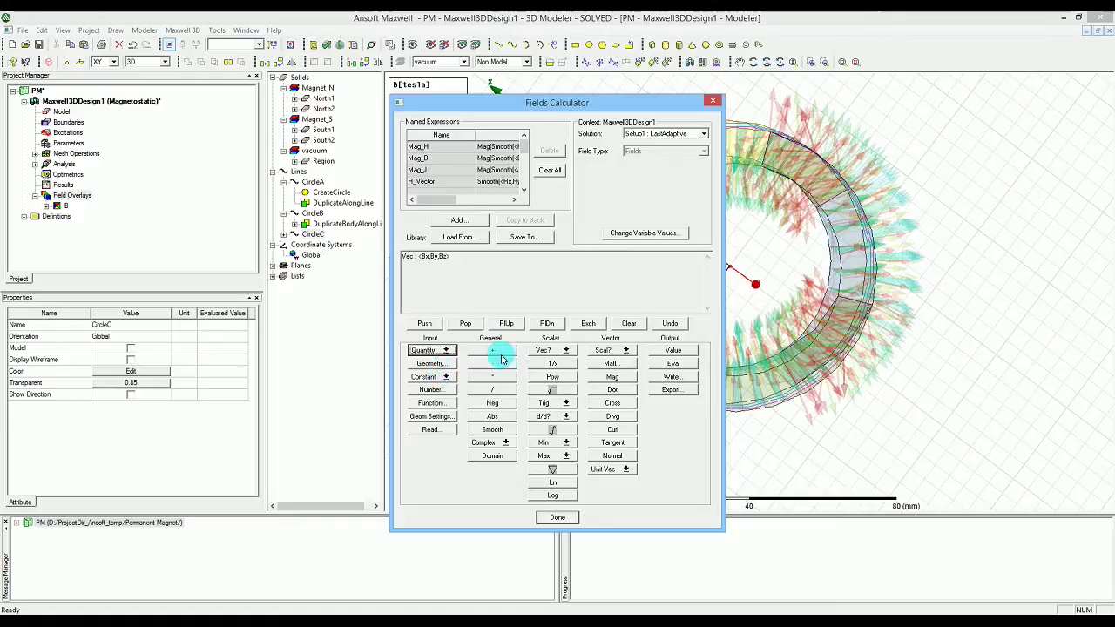
click(493, 430)
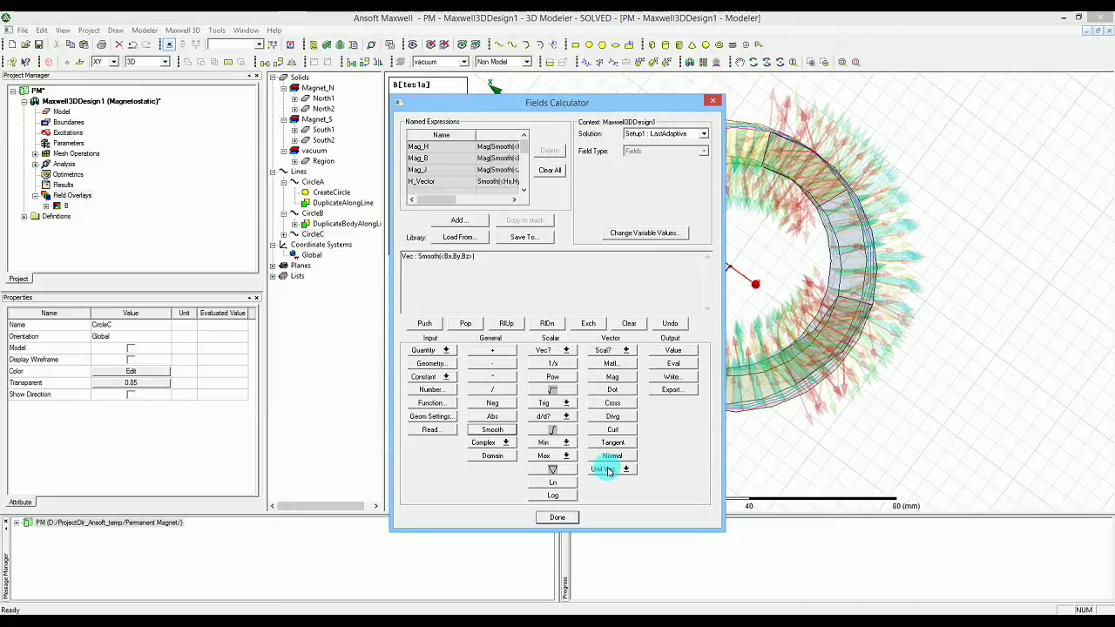
click(614, 351)
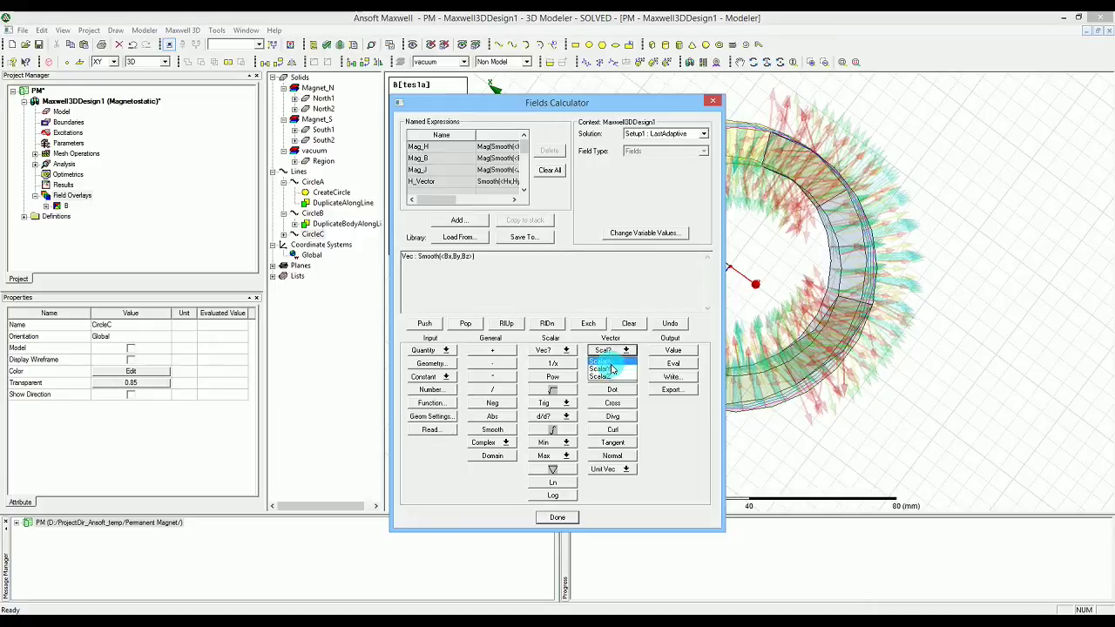
click(611, 364)
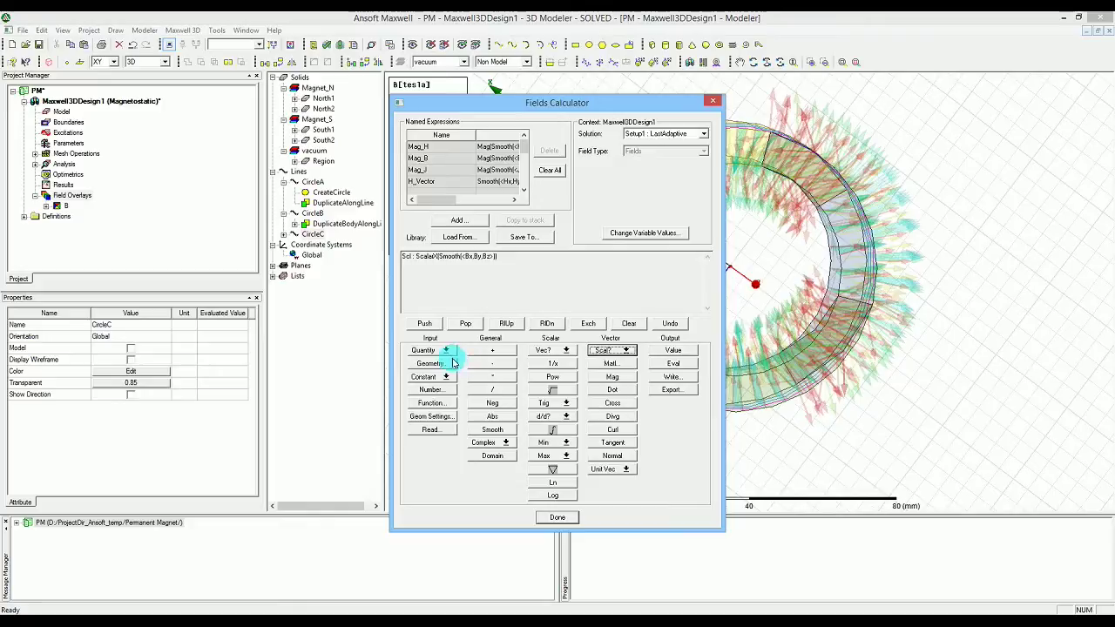
Enter the scalar function PHI, take its cosine and multiply it with the smoothed ScalarX component of B.
click(432, 403)
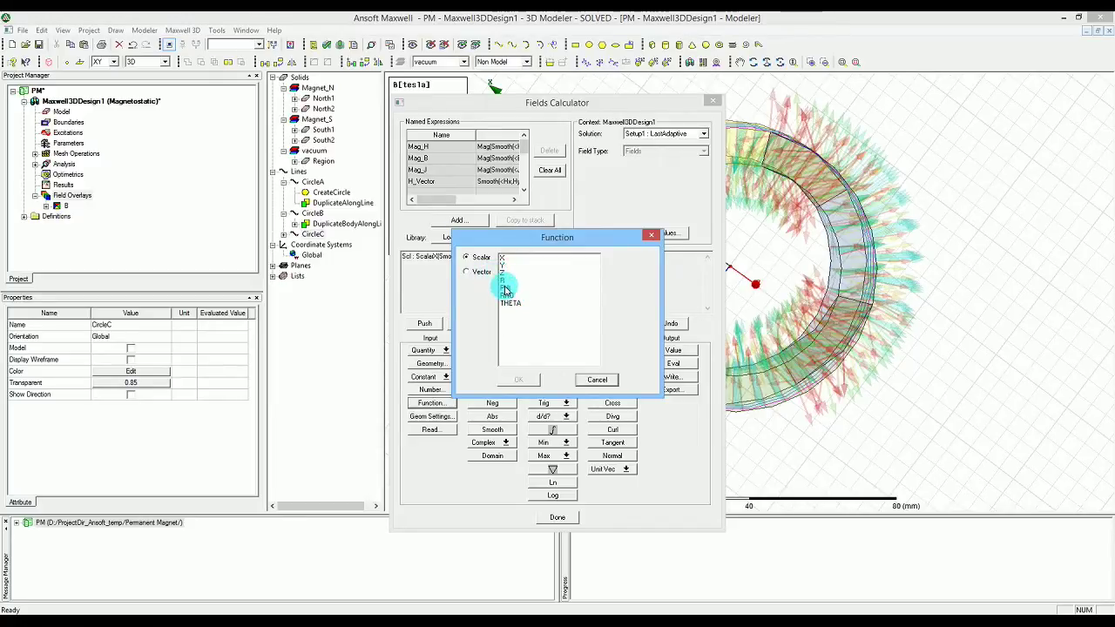
click(505, 287)
click(518, 379)
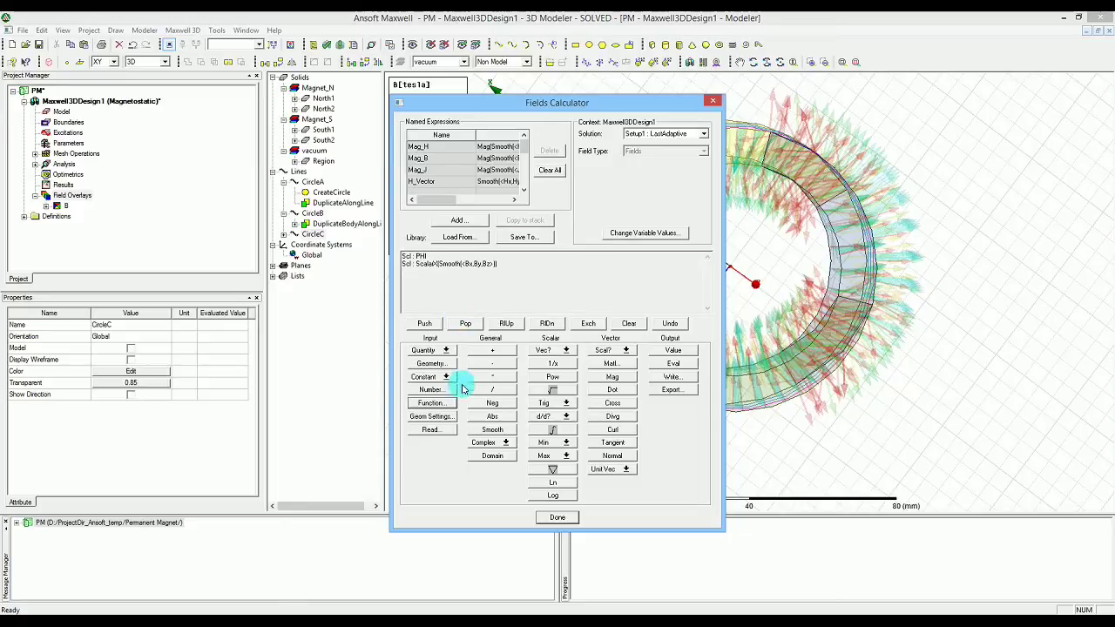
click(446, 406)
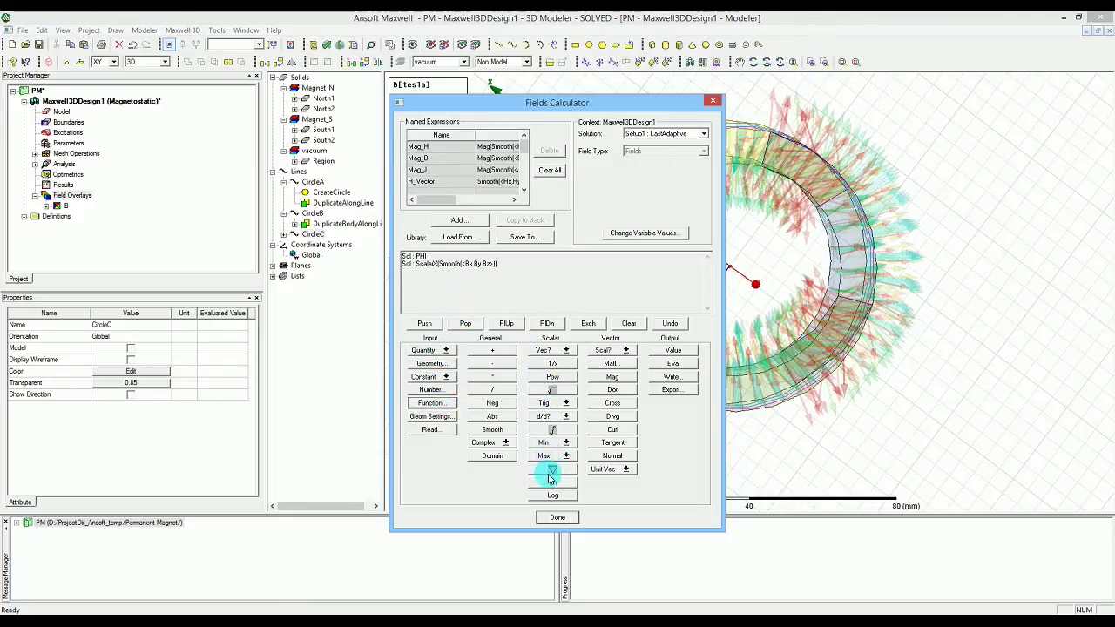
click(552, 403)
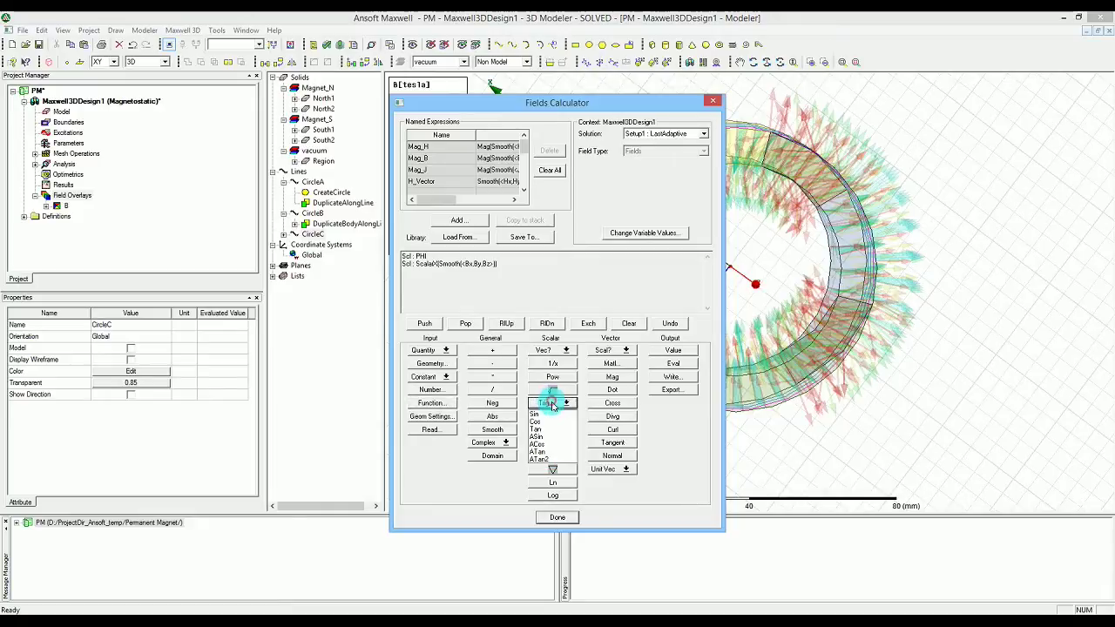
click(550, 421)
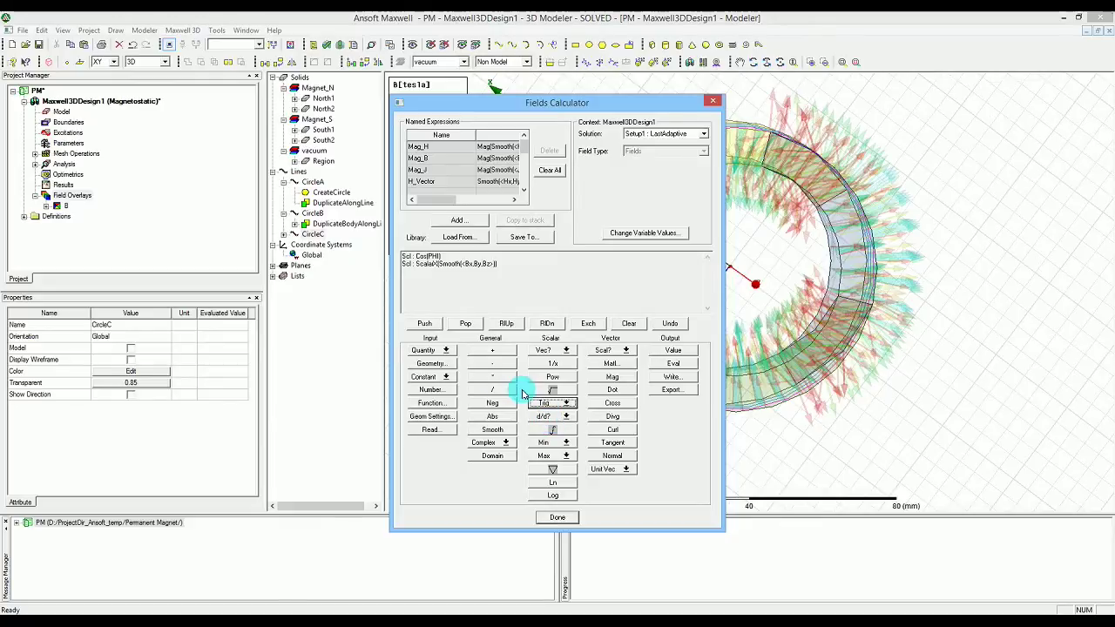
click(485, 381)
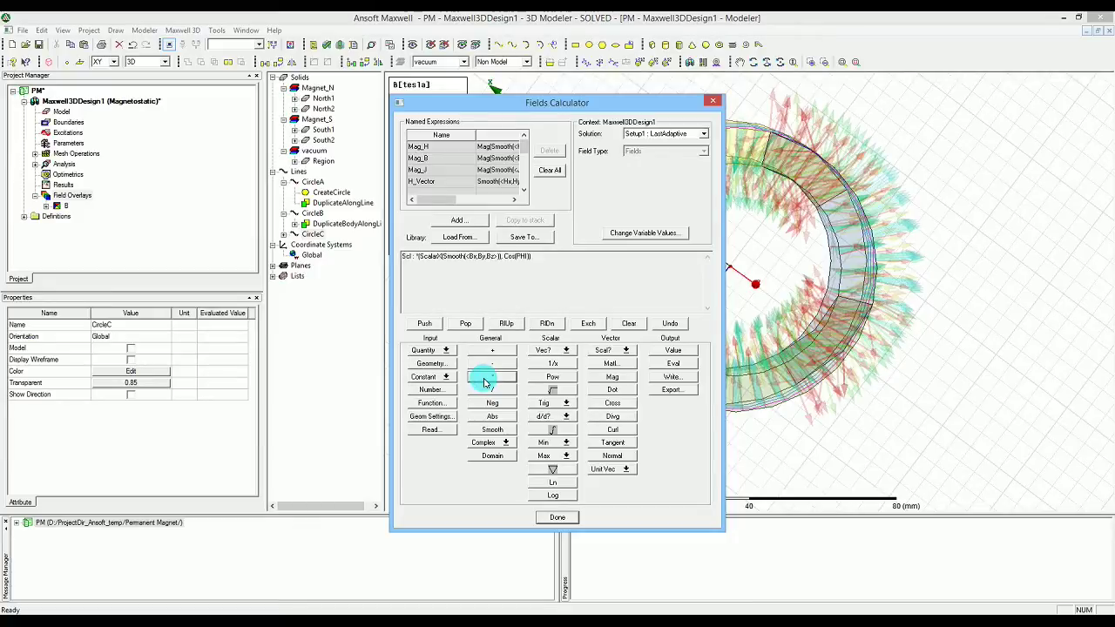
Enter the B quantity again, smooth it and extract its ScalarY component.
click(428, 350)
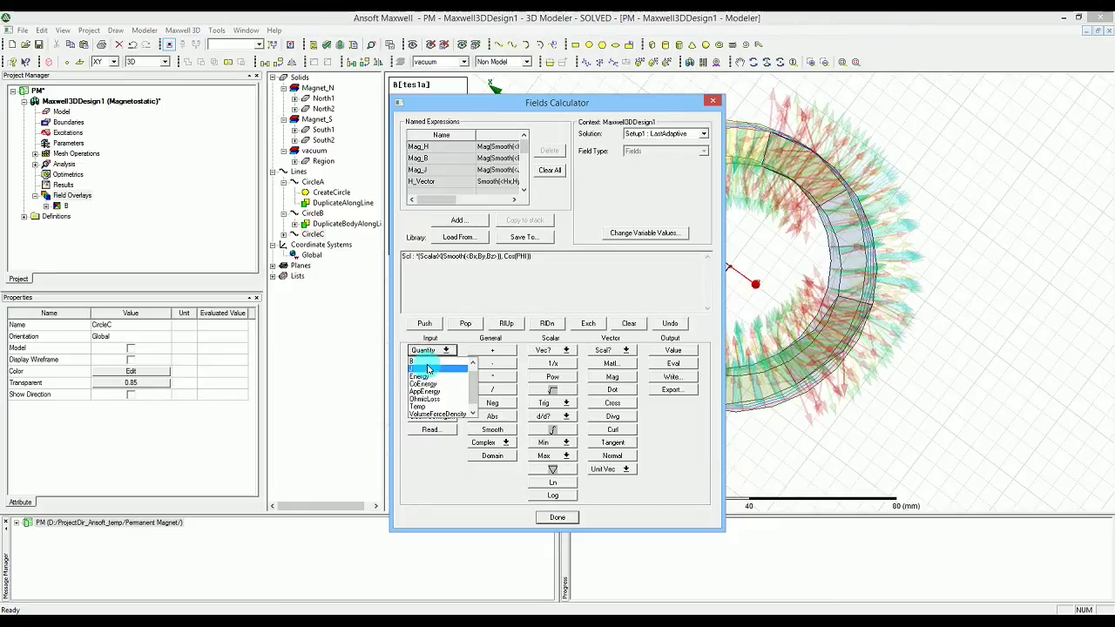
click(427, 364)
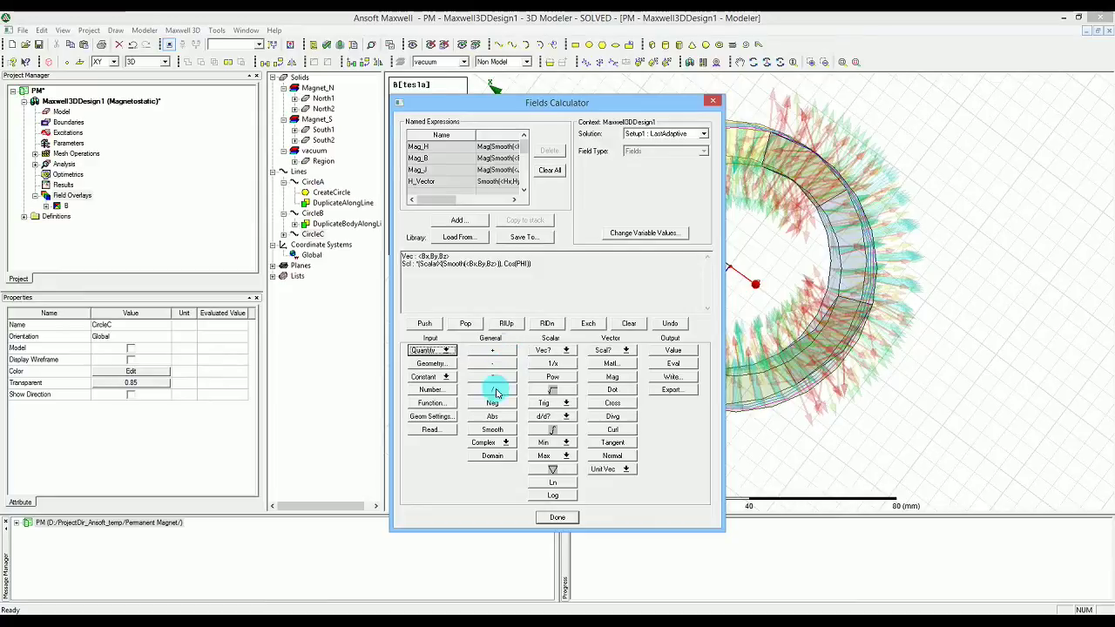
click(493, 431)
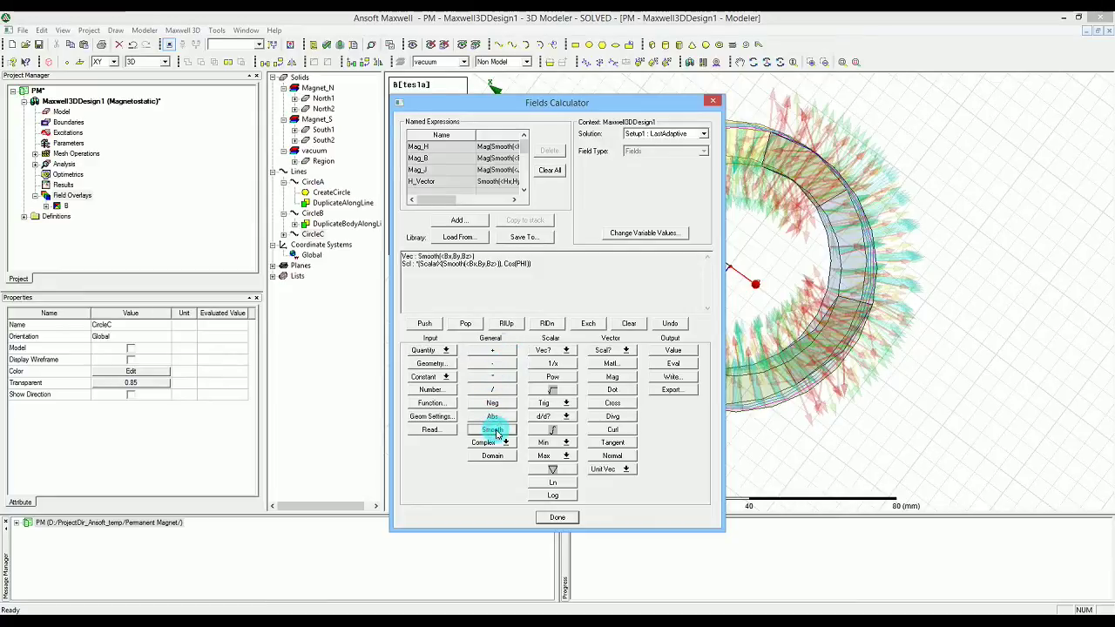
click(599, 351)
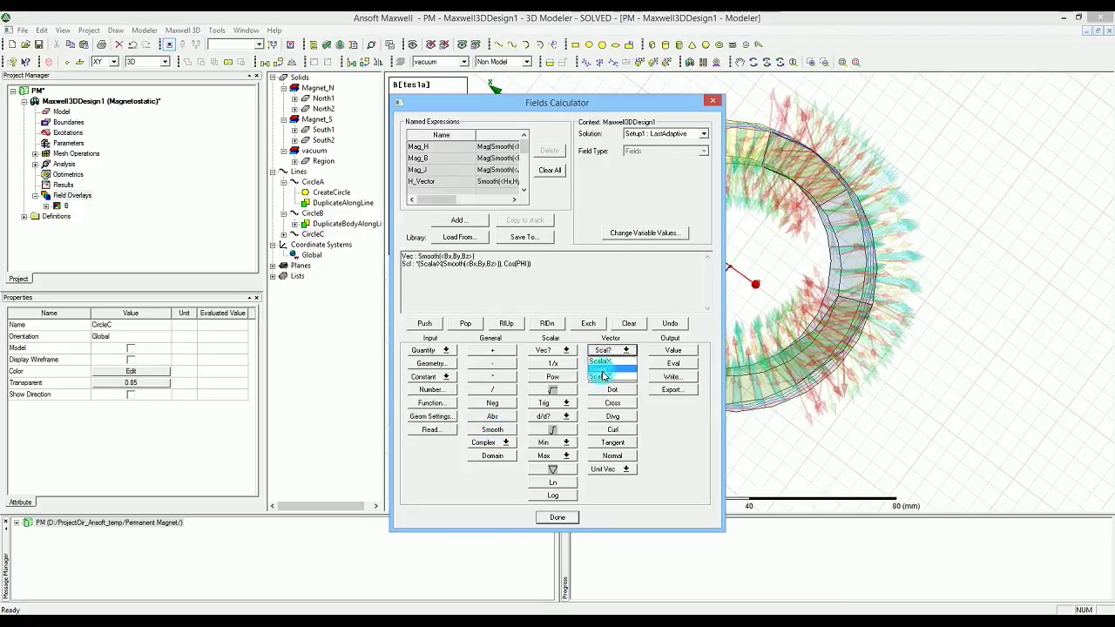
click(603, 374)
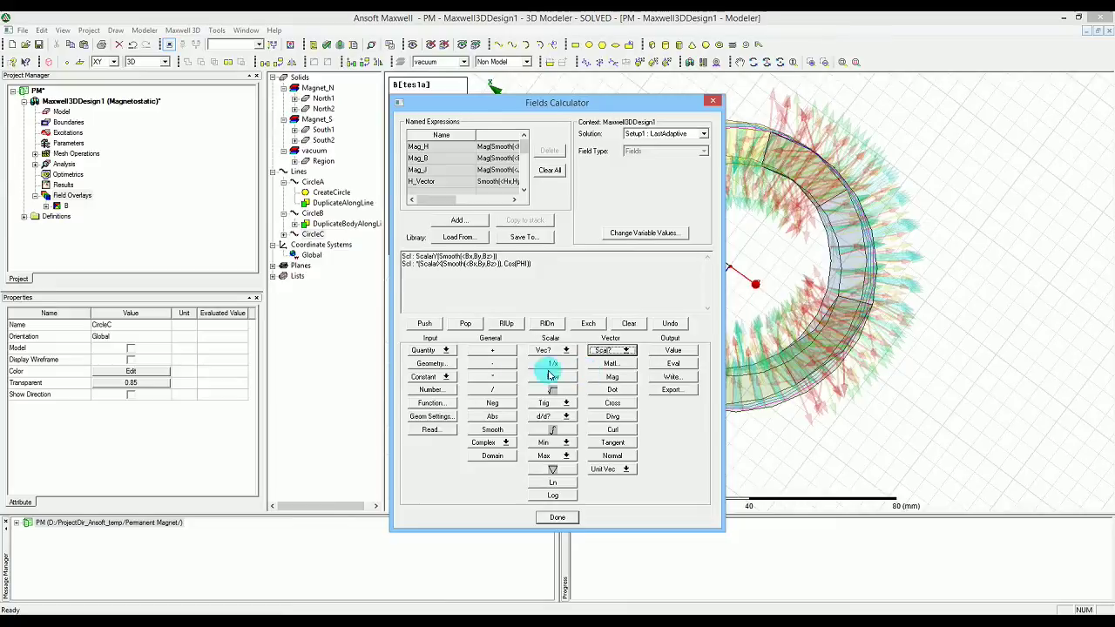
Enter the scalar function PHI, take its sine and multiply it with the smoothed ScalarY component of B.
click(430, 403)
click(505, 288)
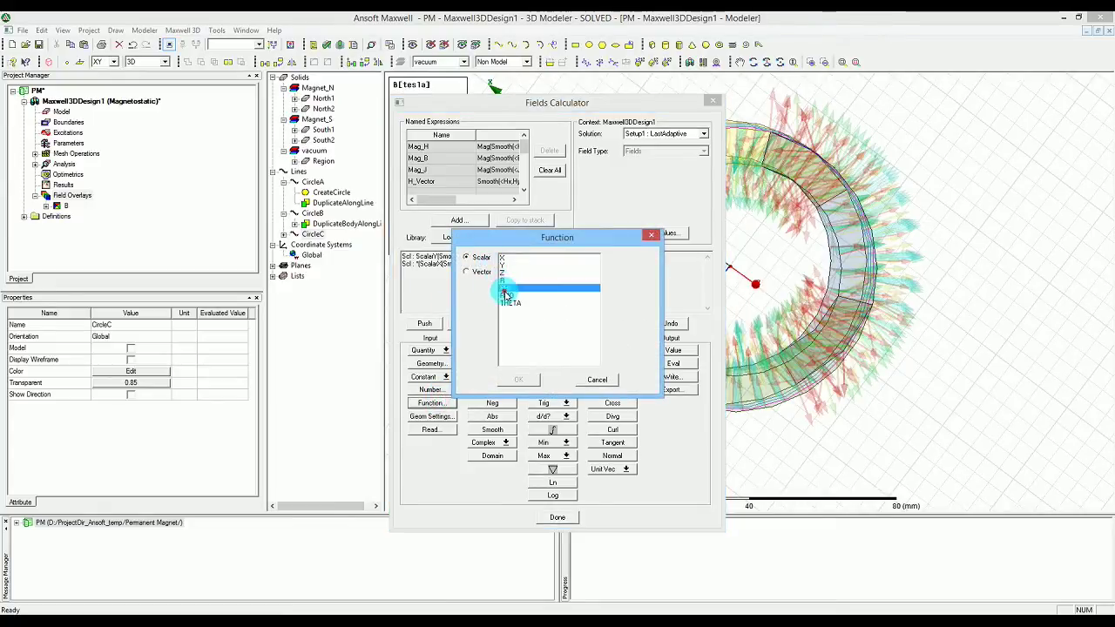
click(520, 379)
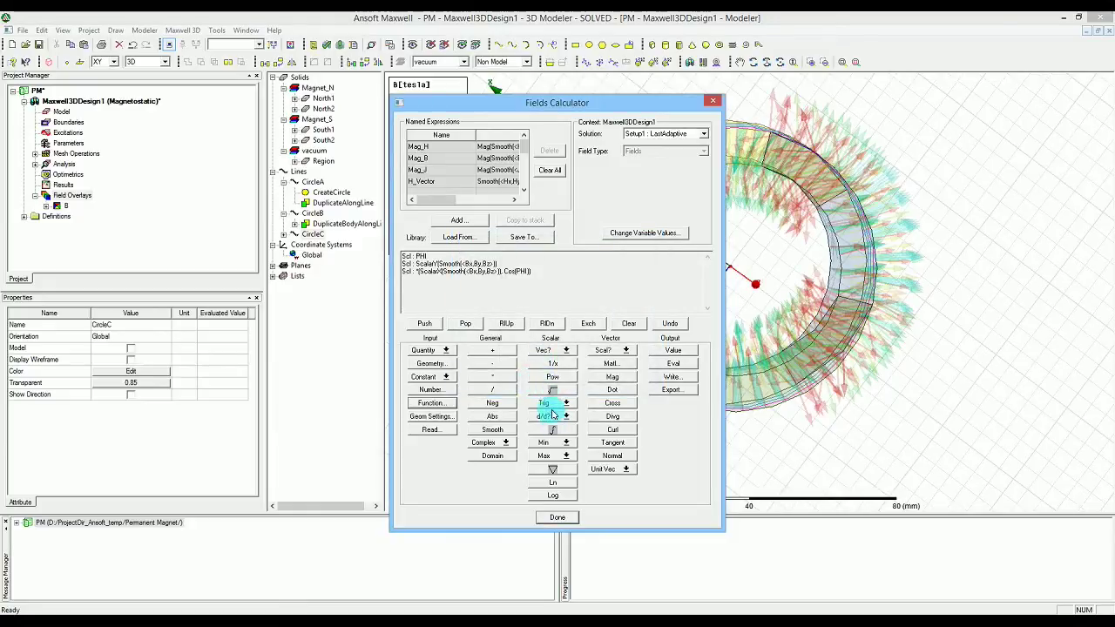
click(549, 403)
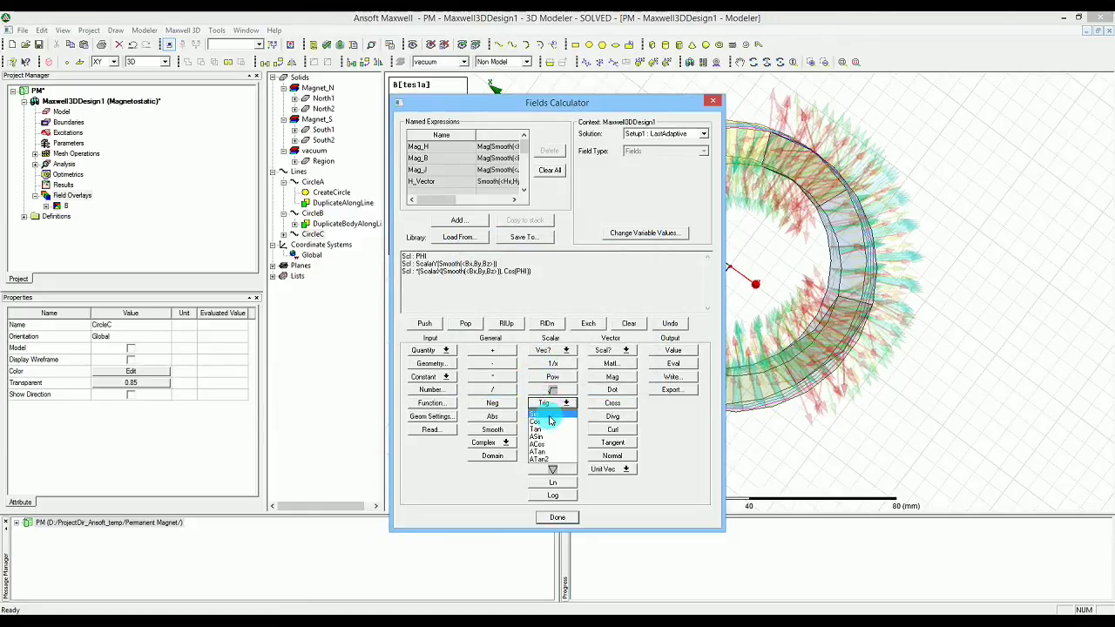
click(543, 413)
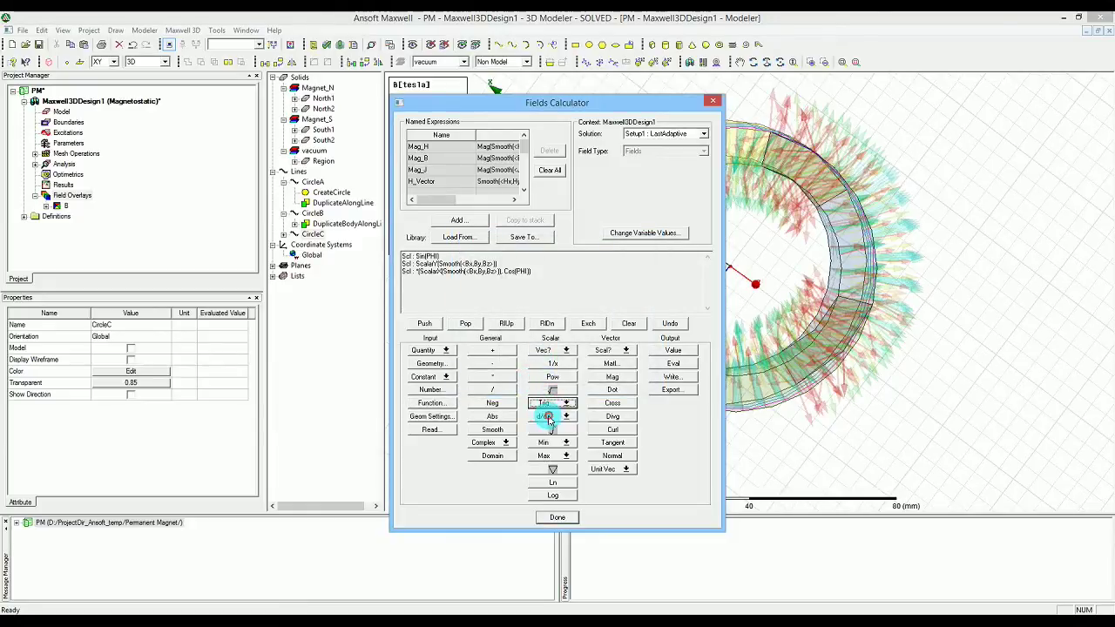
click(497, 376)
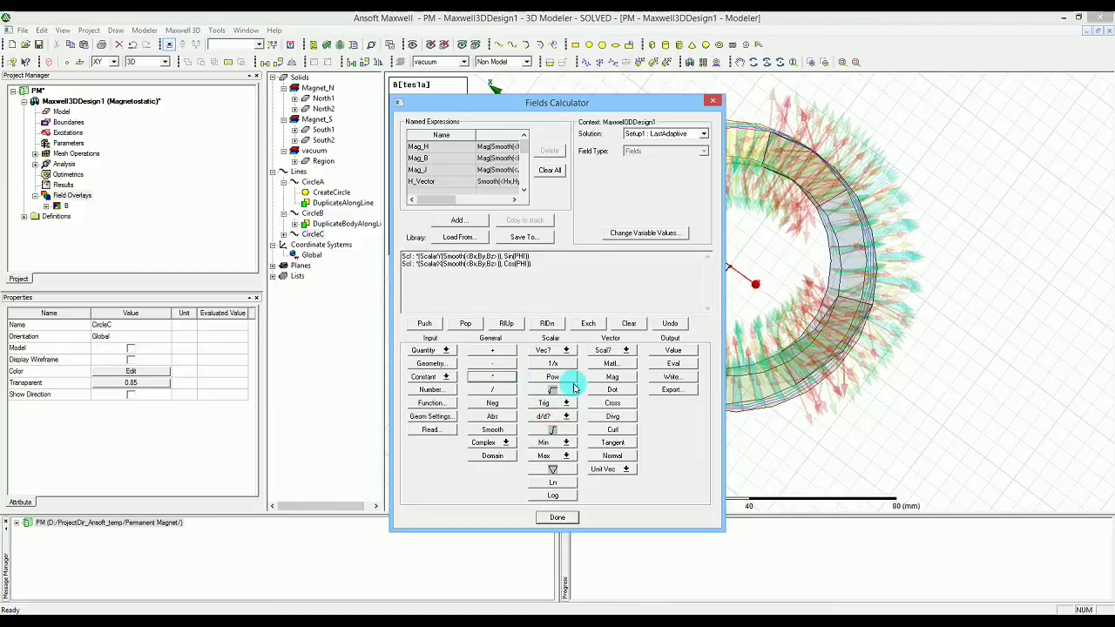
Add the cosine and sine products together, save the sum as the named expression Brad and finish the field calculation.
click(494, 353)
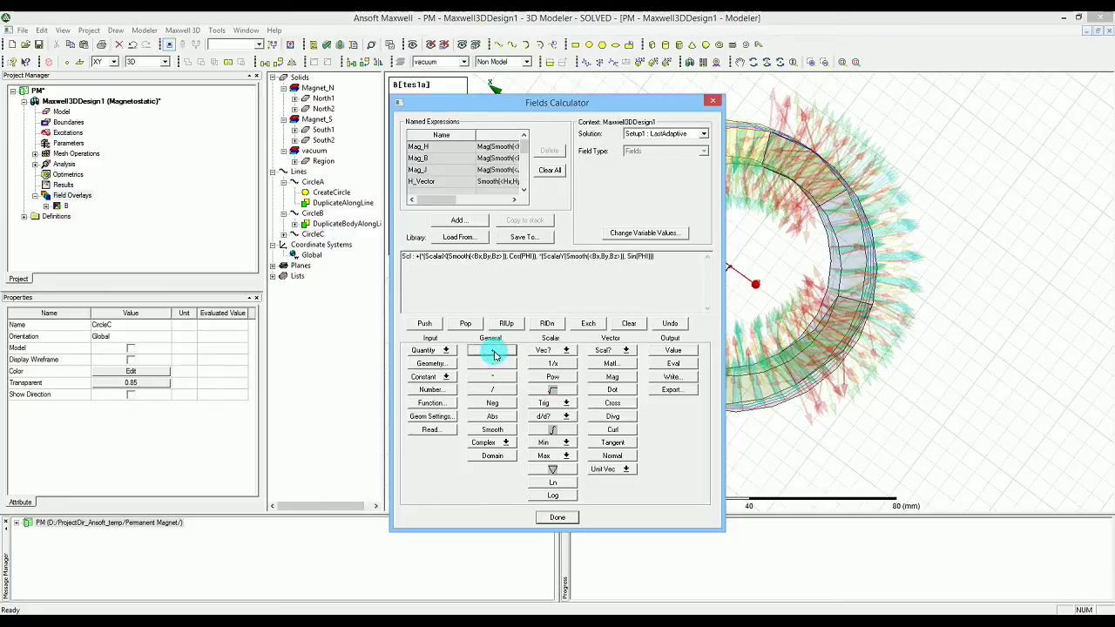
click(459, 221)
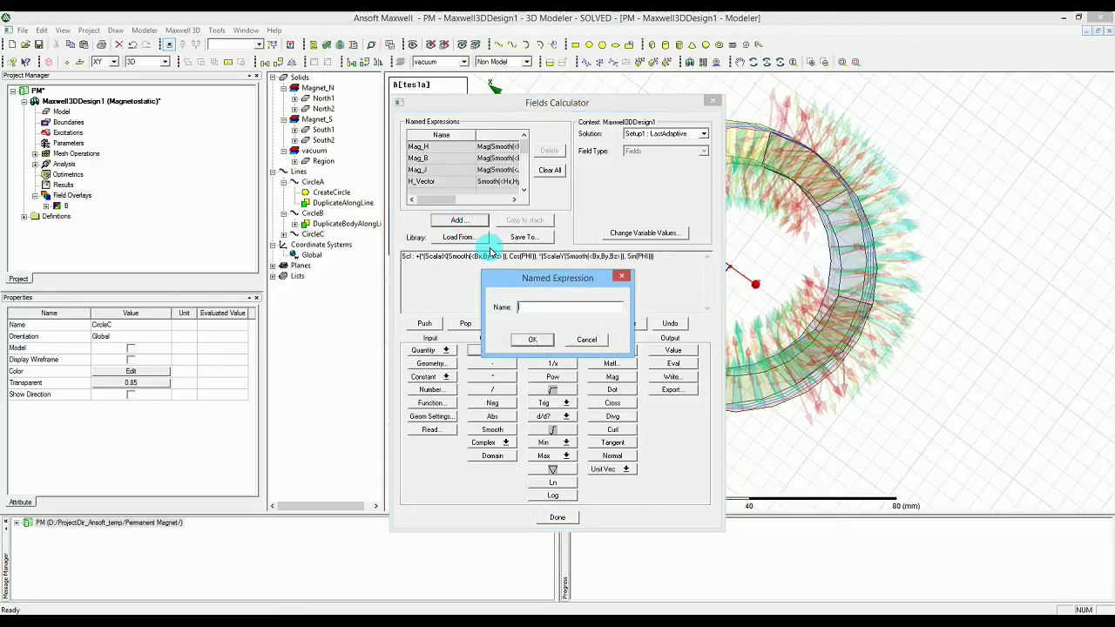
text(Bra)
text(d)
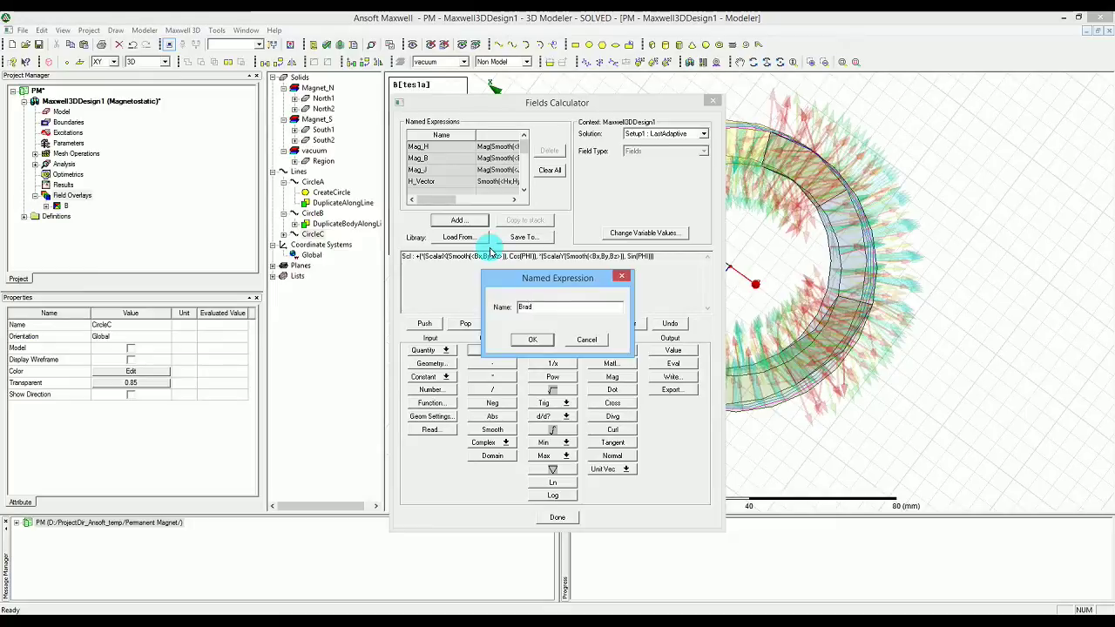
click(532, 339)
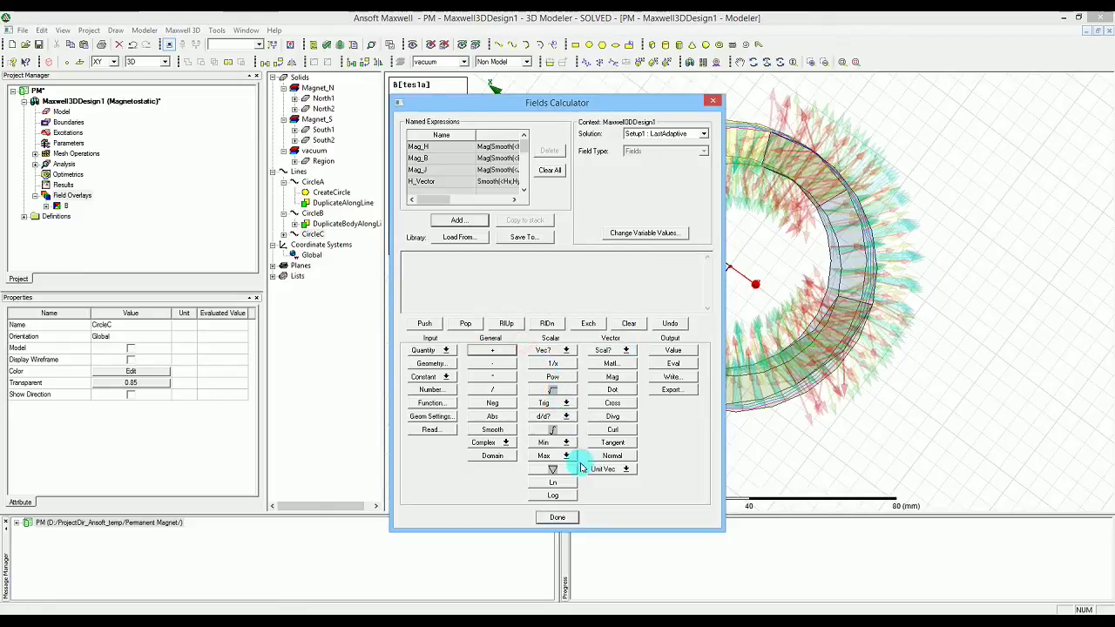
click(558, 516)
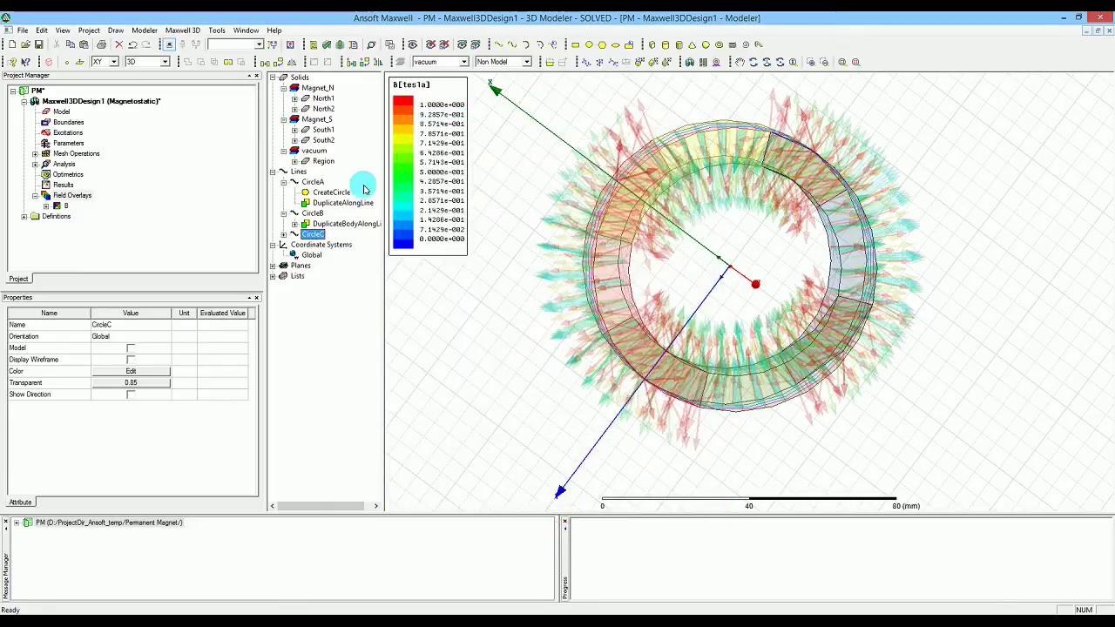
Create an XY fields report of the calculator expression Brad against distance along CircleA.
right_click(59, 185)
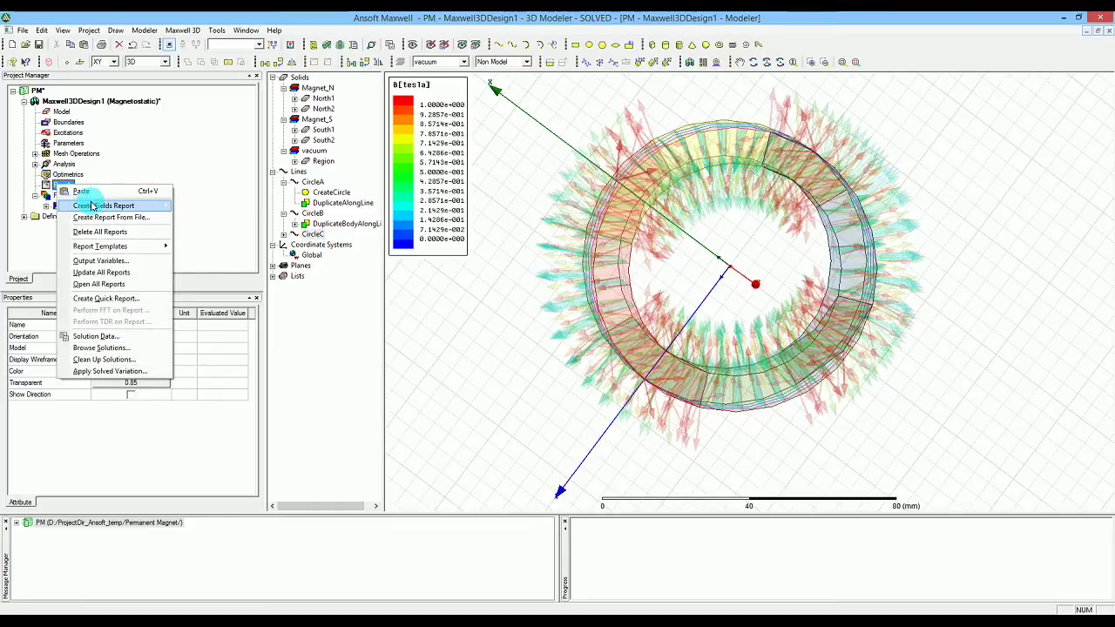
mouse_move(100, 205)
click(214, 206)
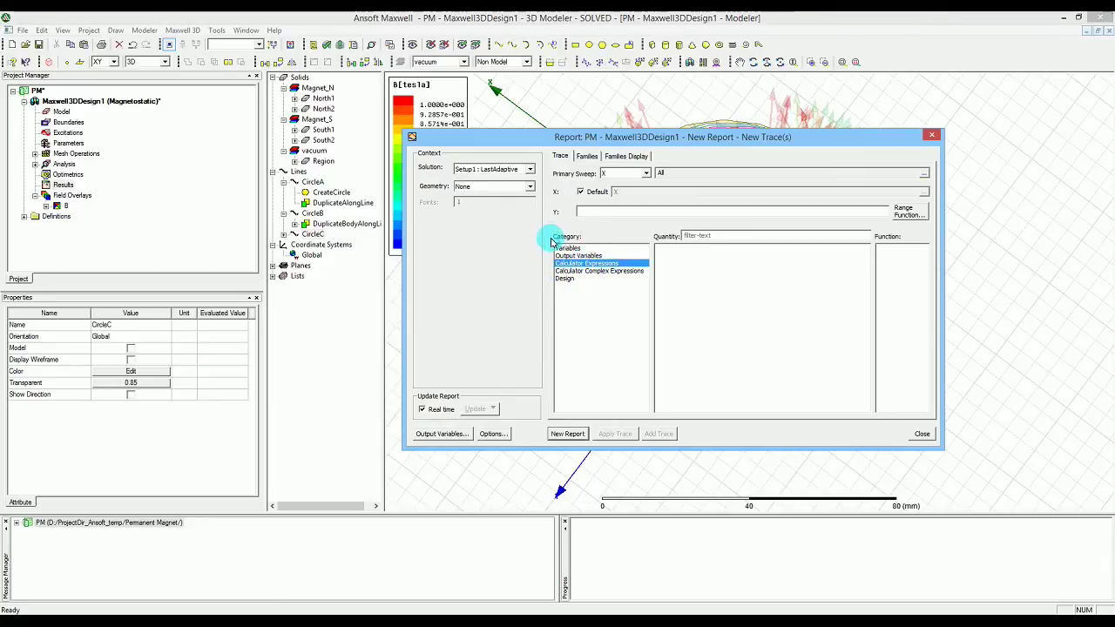
click(509, 184)
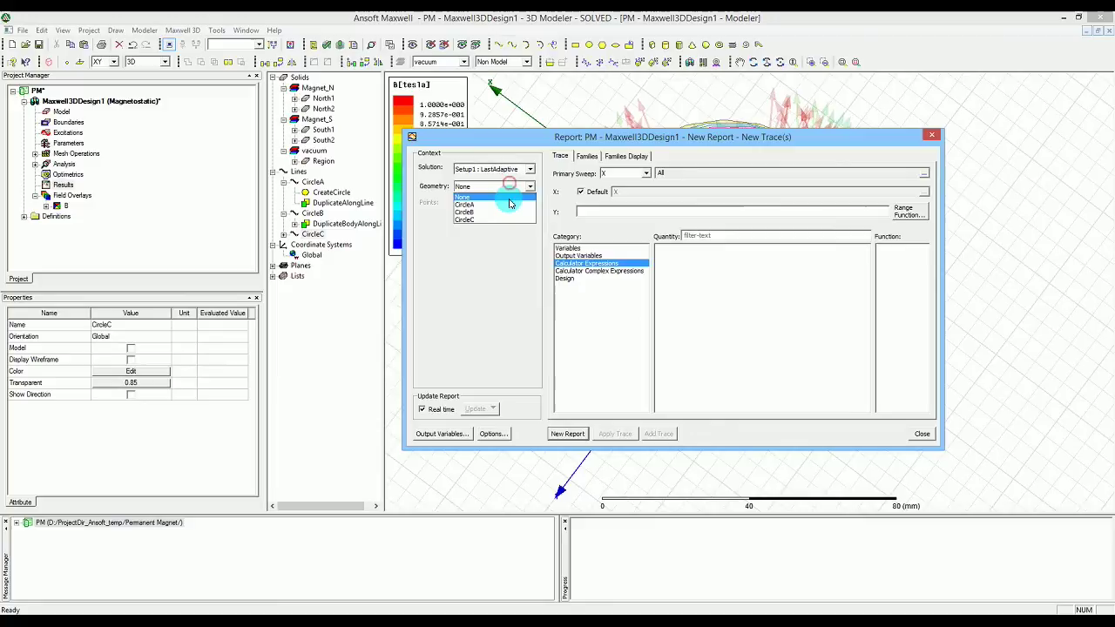
click(508, 204)
click(633, 265)
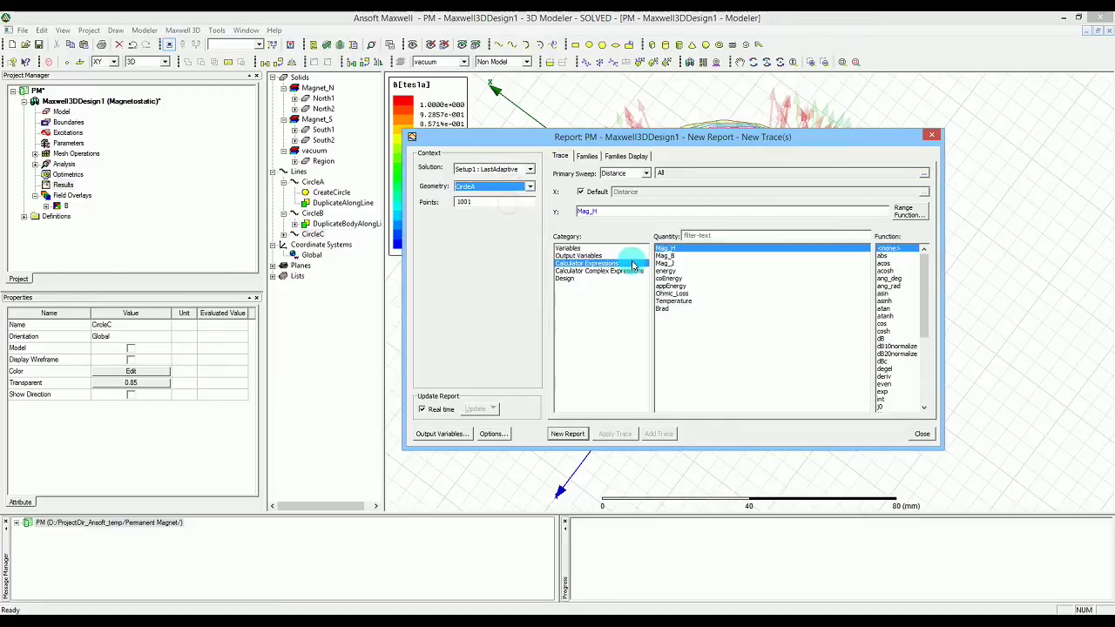
click(662, 308)
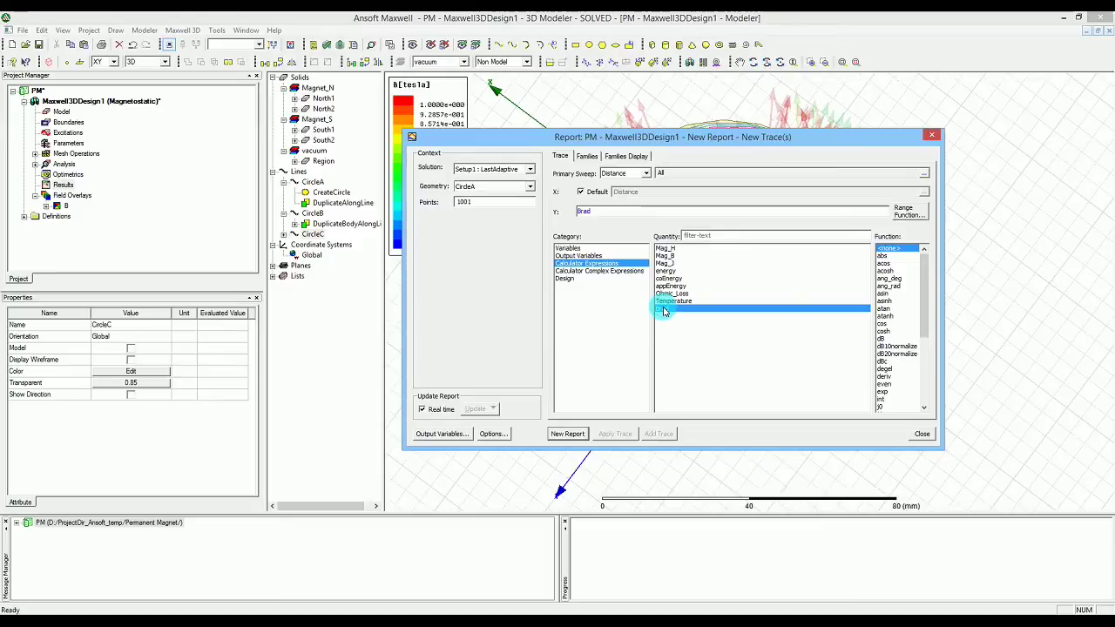
click(579, 433)
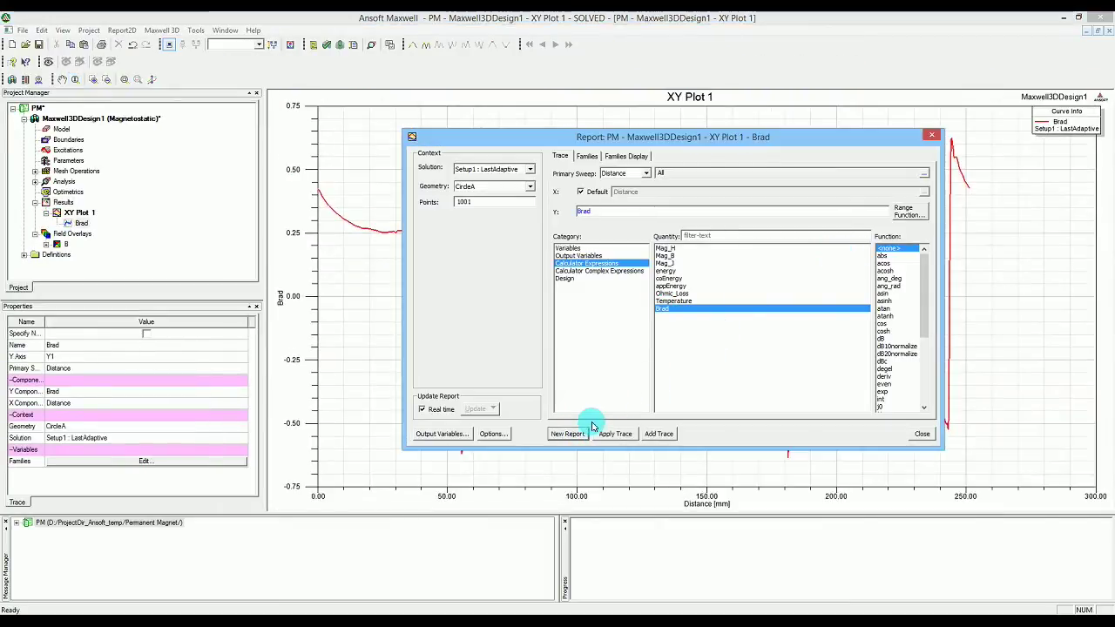
Change the geometry of the existing Brad trace to CircleB and apply it.
click(502, 188)
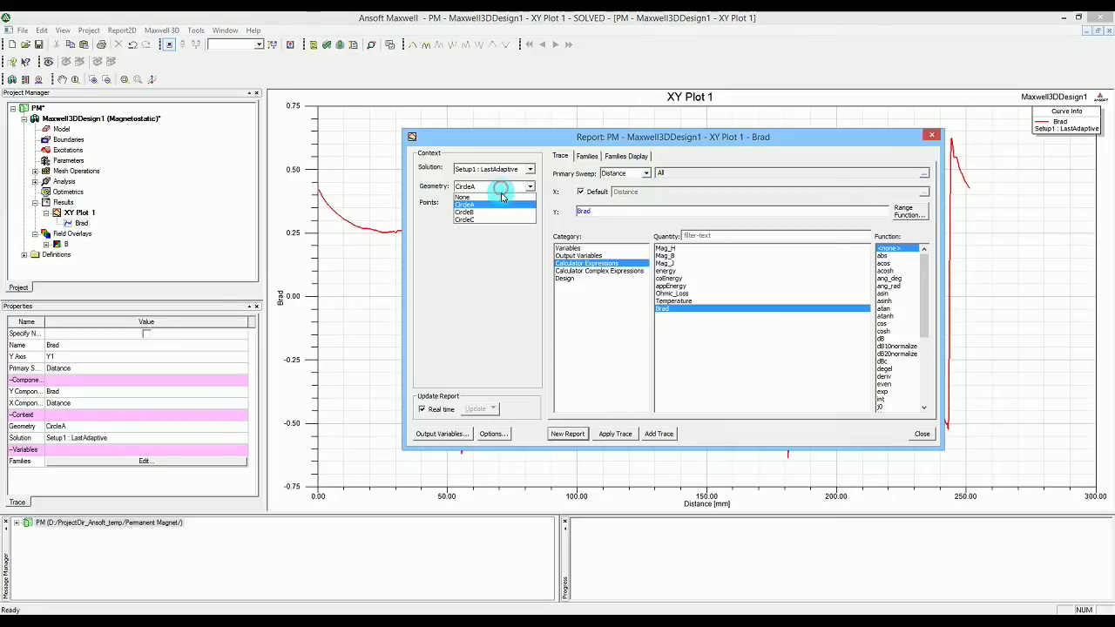
click(497, 213)
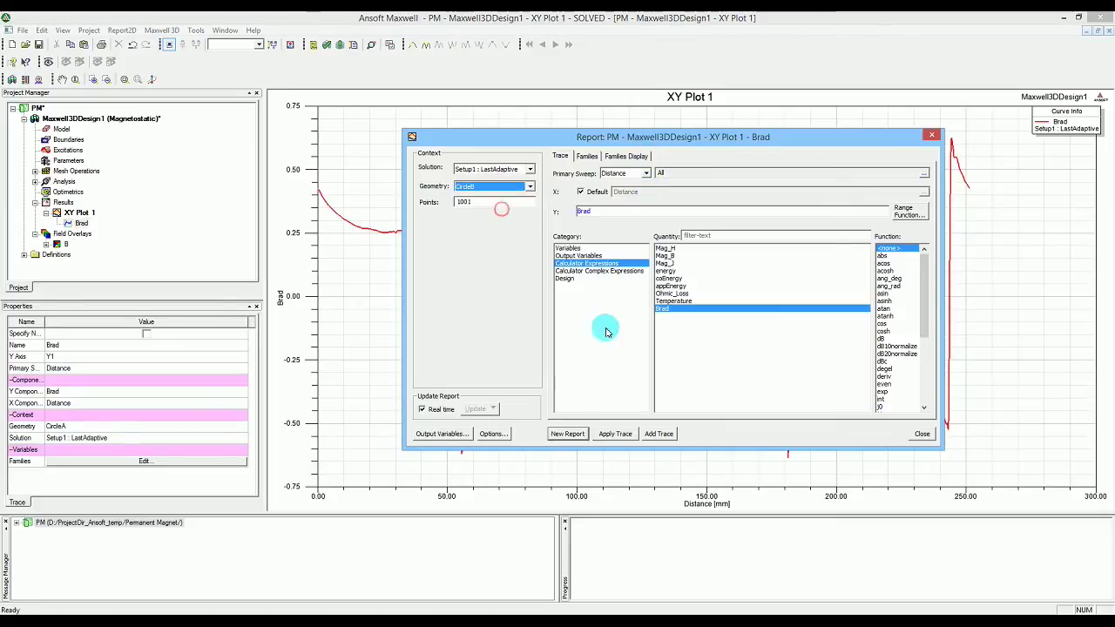
click(615, 434)
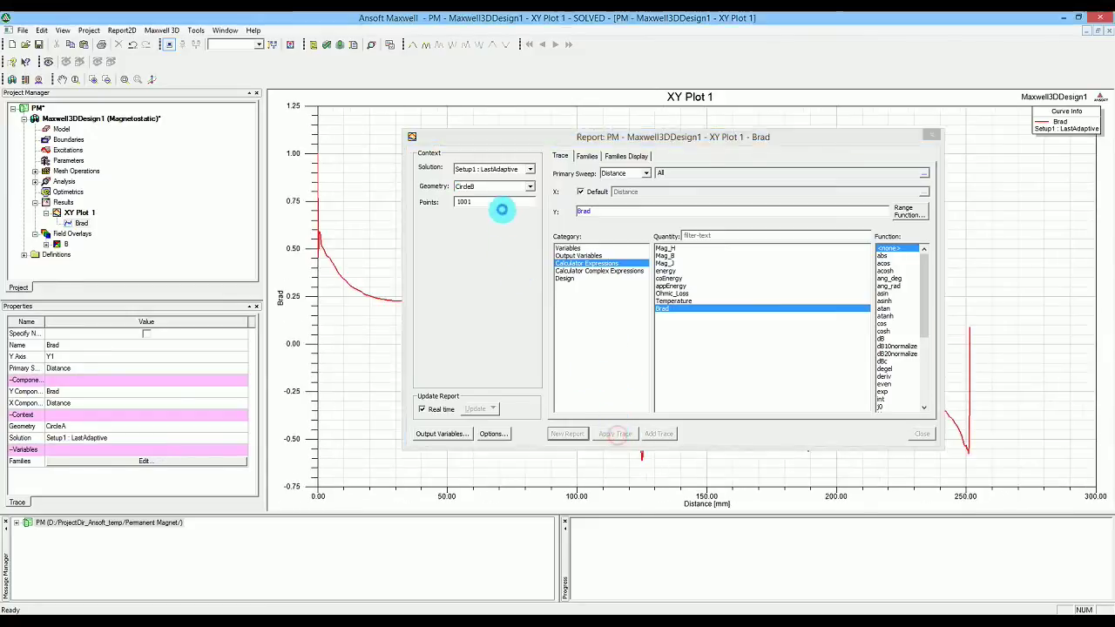
Set the geometry of the existing Brad trace to CircleC and apply it.
click(530, 188)
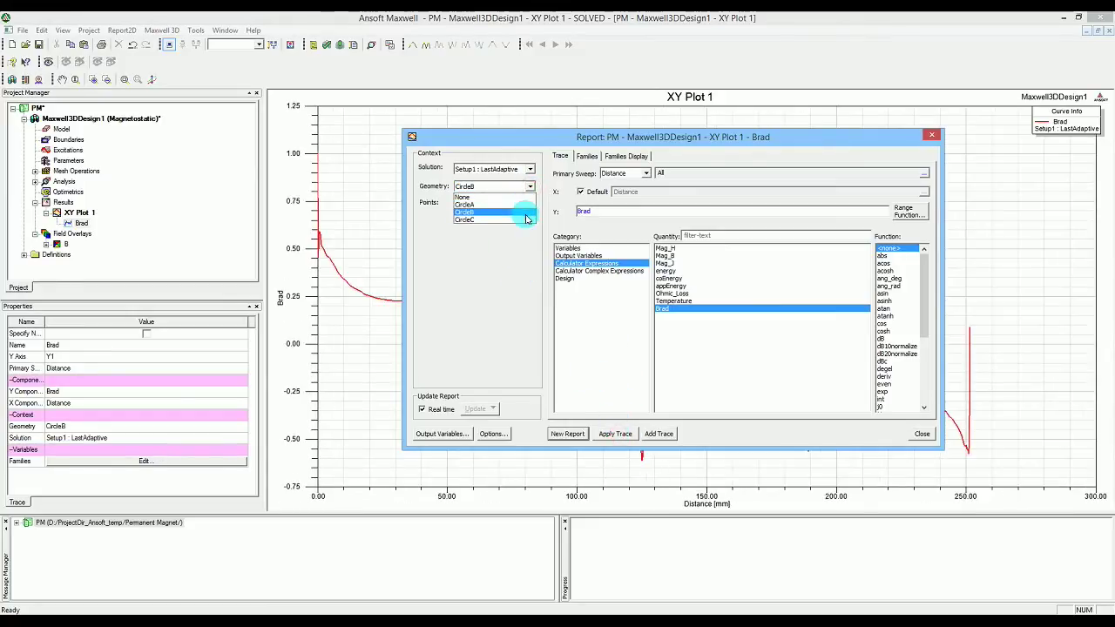
click(525, 220)
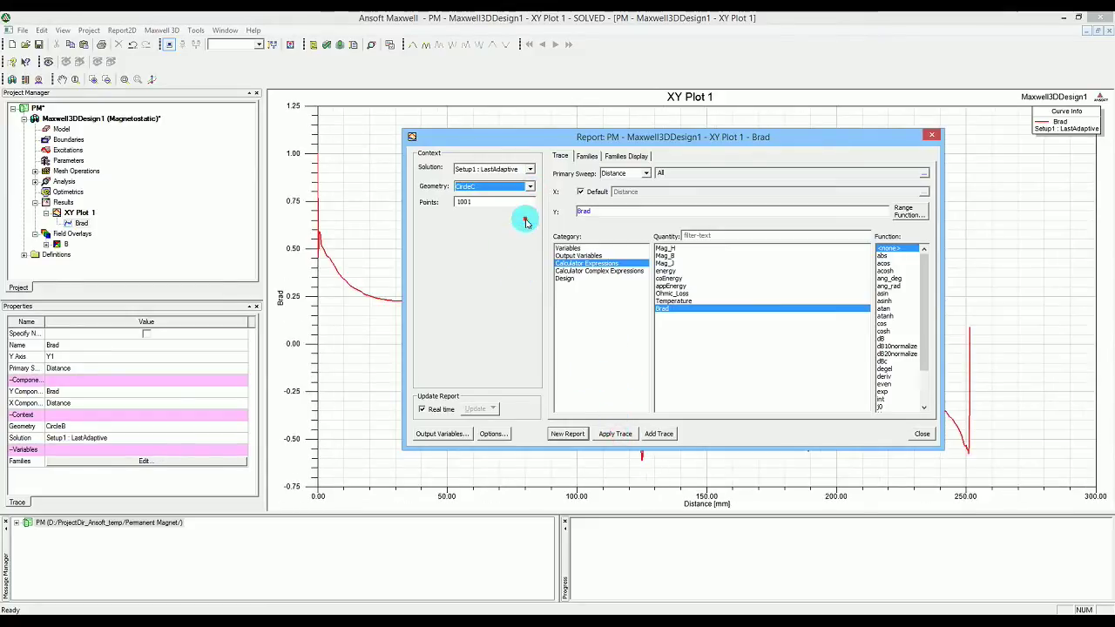
click(615, 434)
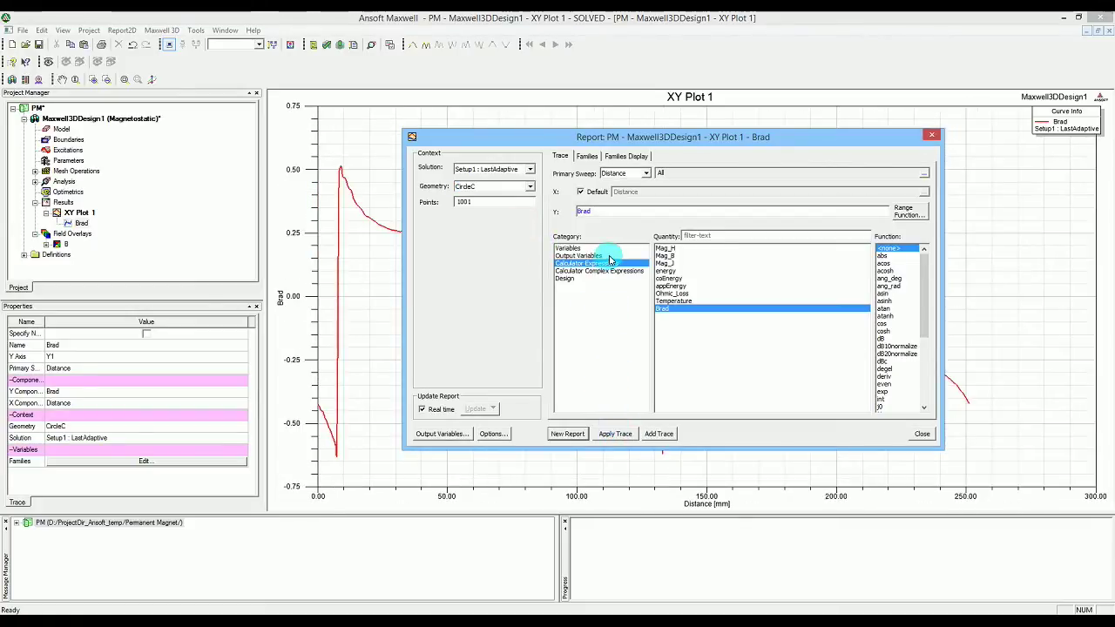
Add another Brad trace to the same plot with CircleA as its geometry.
click(530, 185)
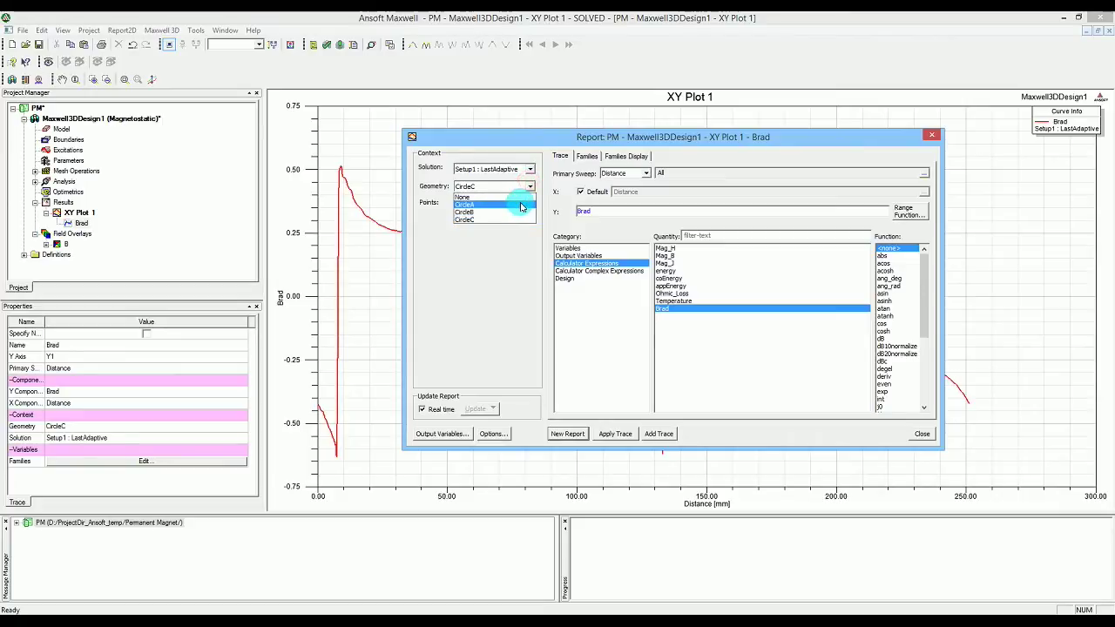
click(522, 197)
click(655, 433)
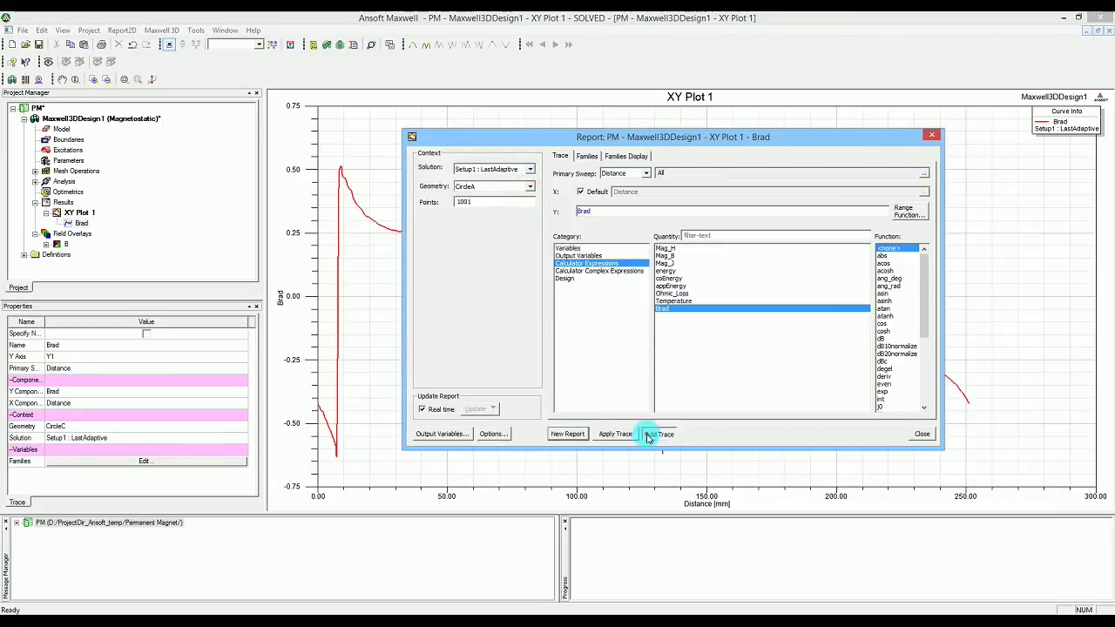
Add a third Brad trace with CircleB as its geometry and close the report settings to show the plot.
click(529, 187)
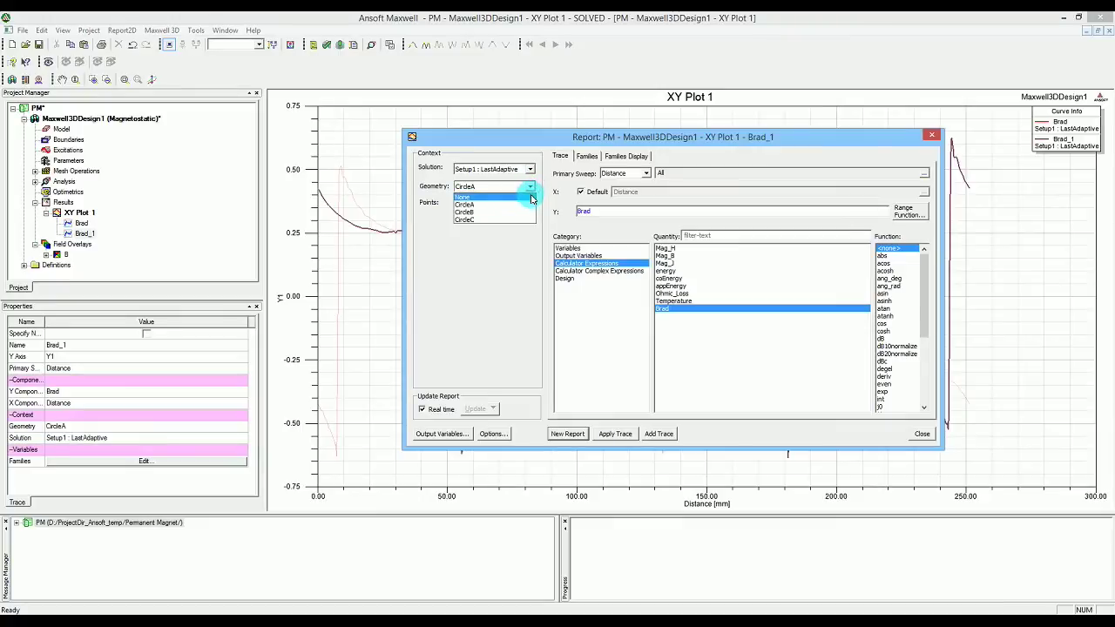
click(528, 213)
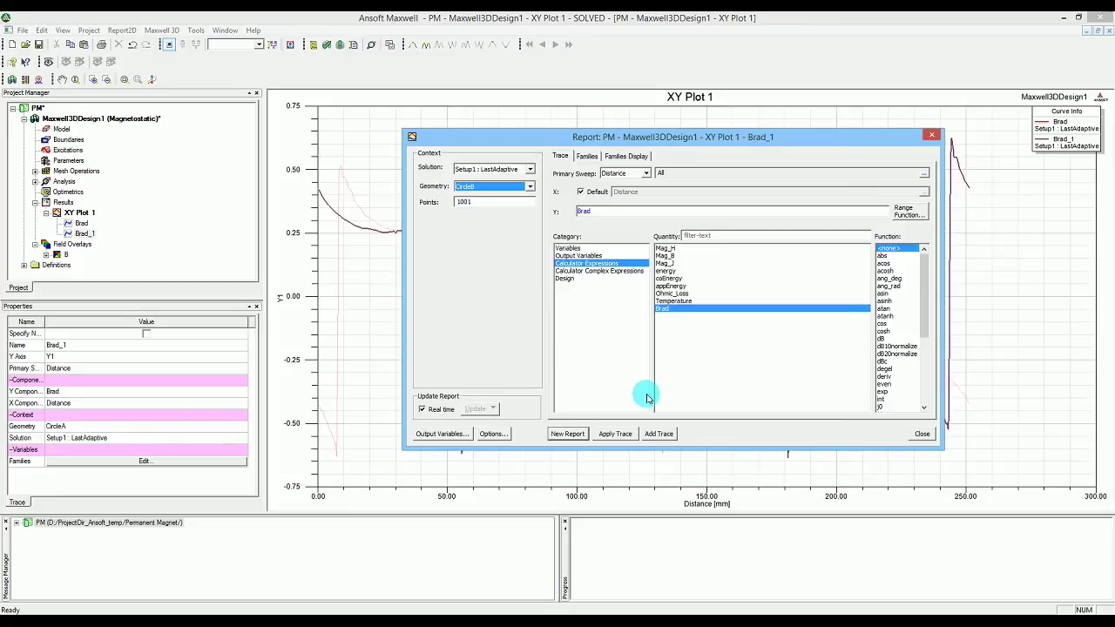
click(658, 434)
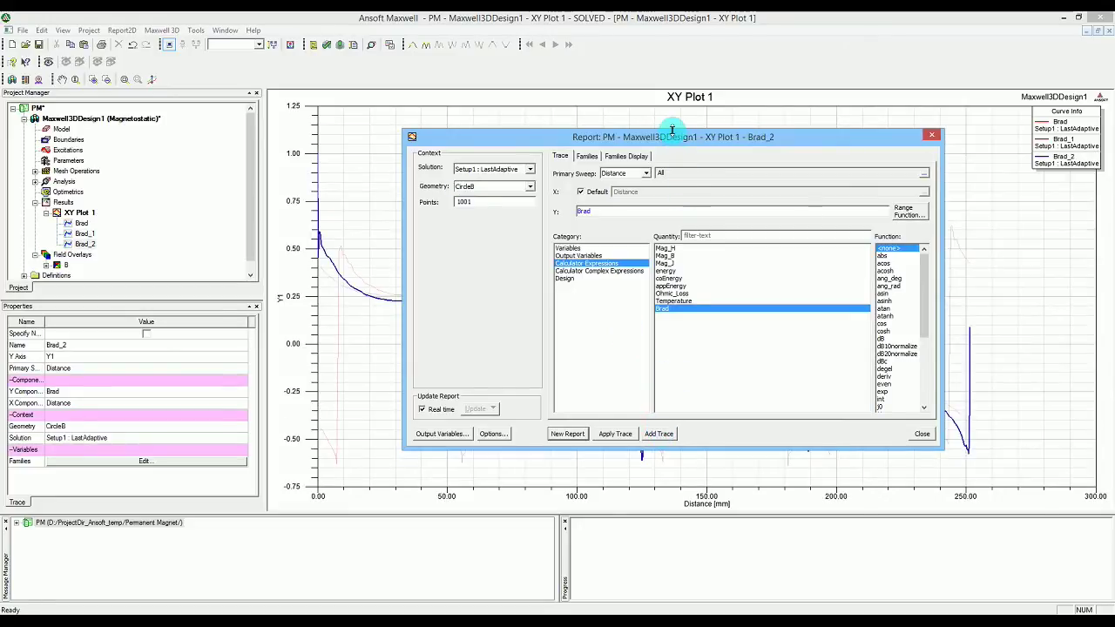
drag(673, 137, 664, 115)
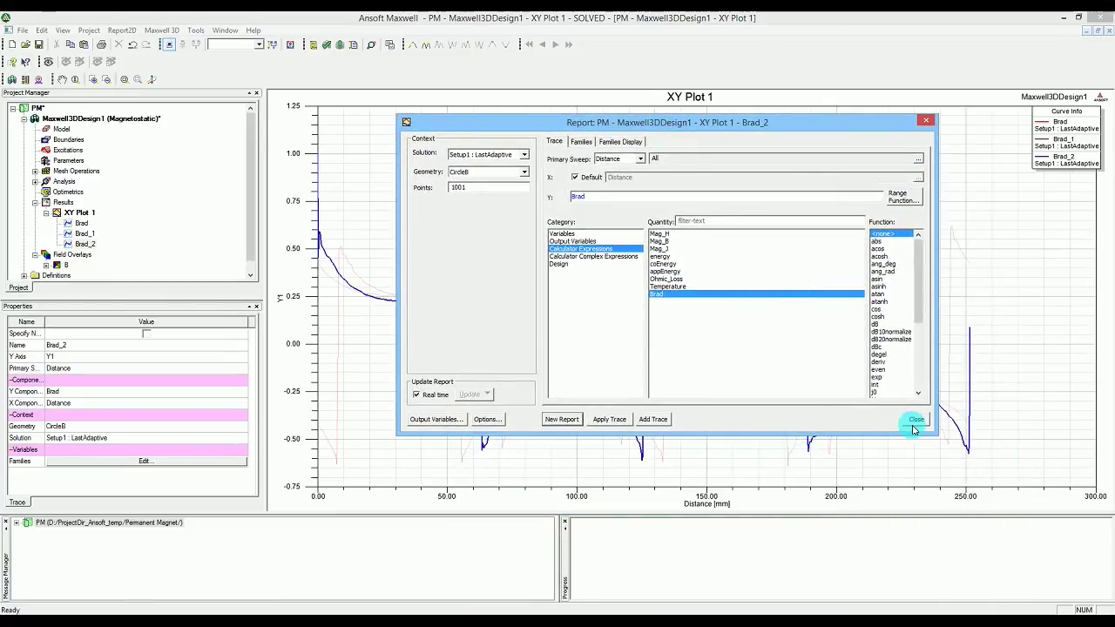
click(914, 420)
click(724, 363)
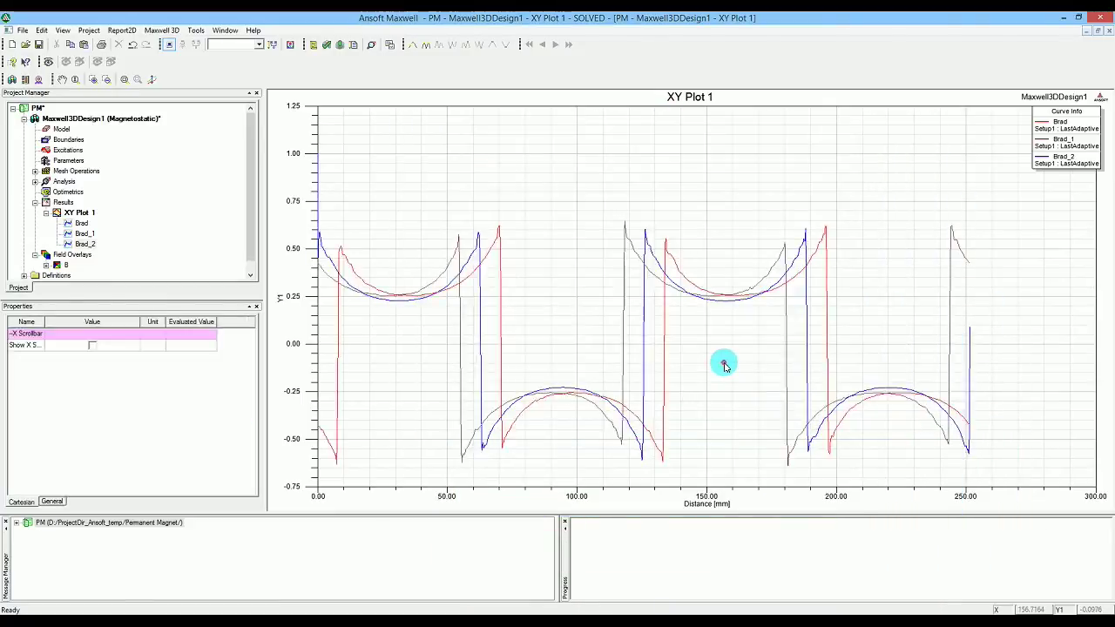